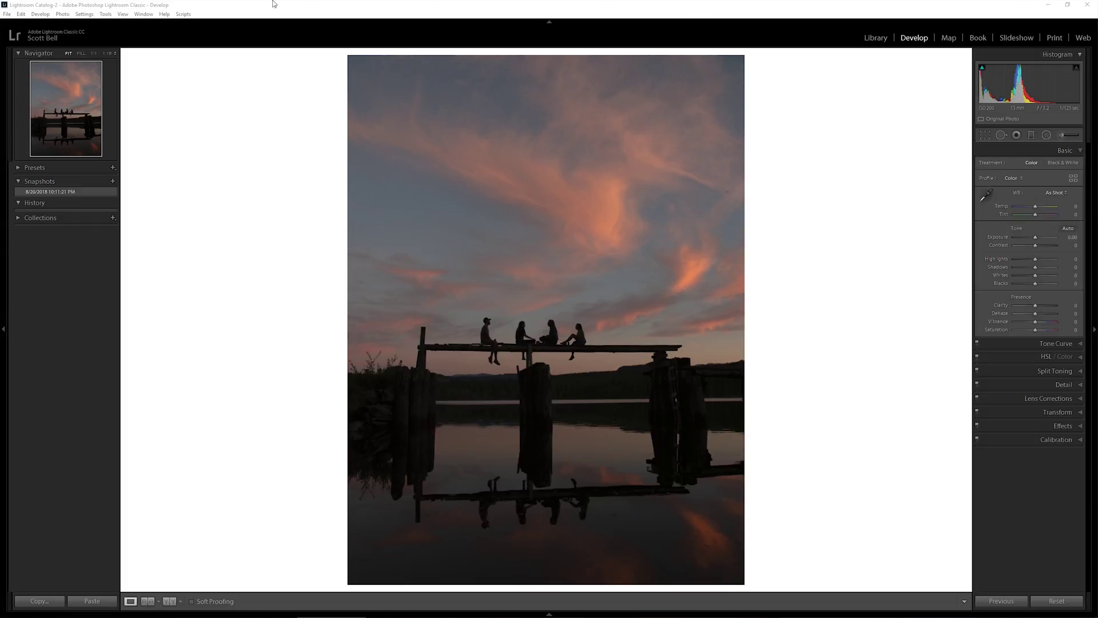
# - Preview the finished edit saved in the 8/20/2018 10:11:21 PM snapshot
pyautogui.click(68, 192)
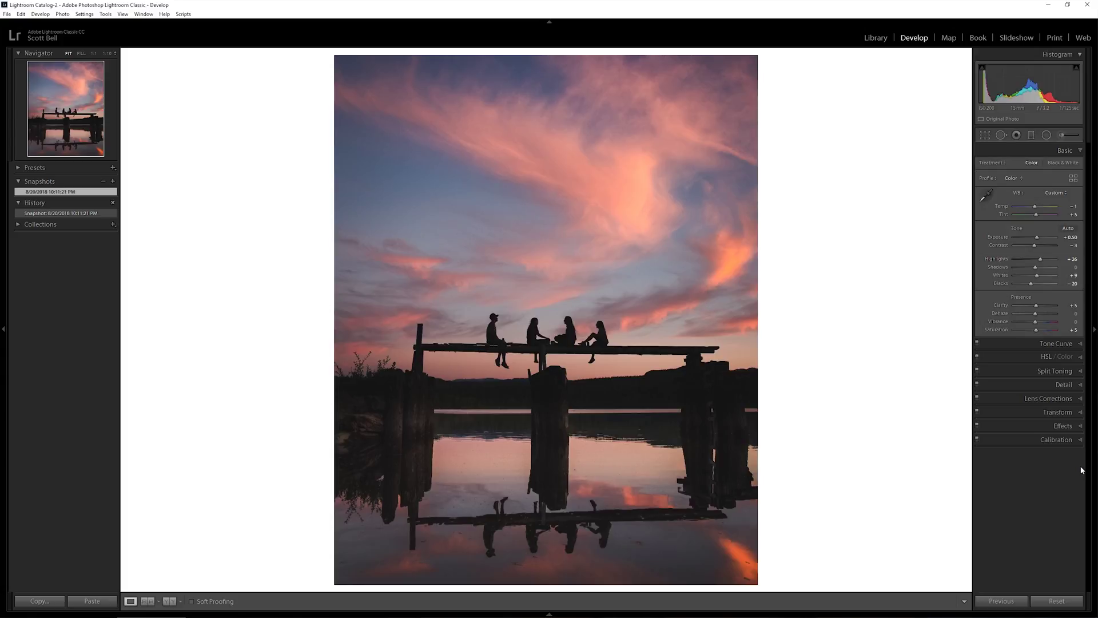
# - Reset all develop settings and crop the photo to a 4 x 5 / 8 x 10 frame around the dock
pyautogui.click(1079, 601)
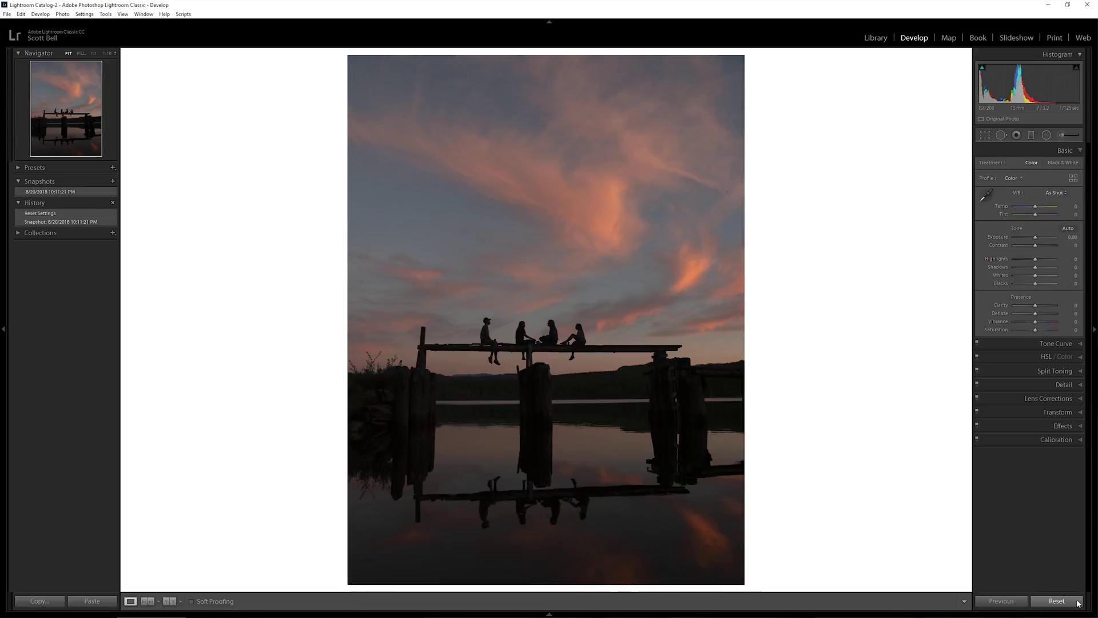
pyautogui.click(985, 136)
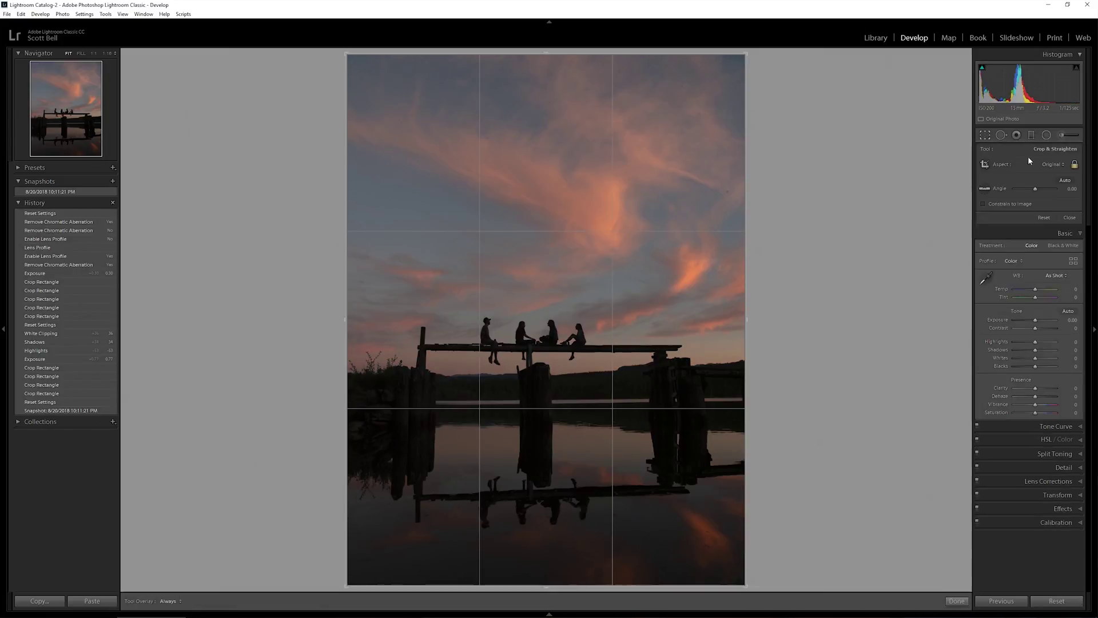
pyautogui.click(1053, 164)
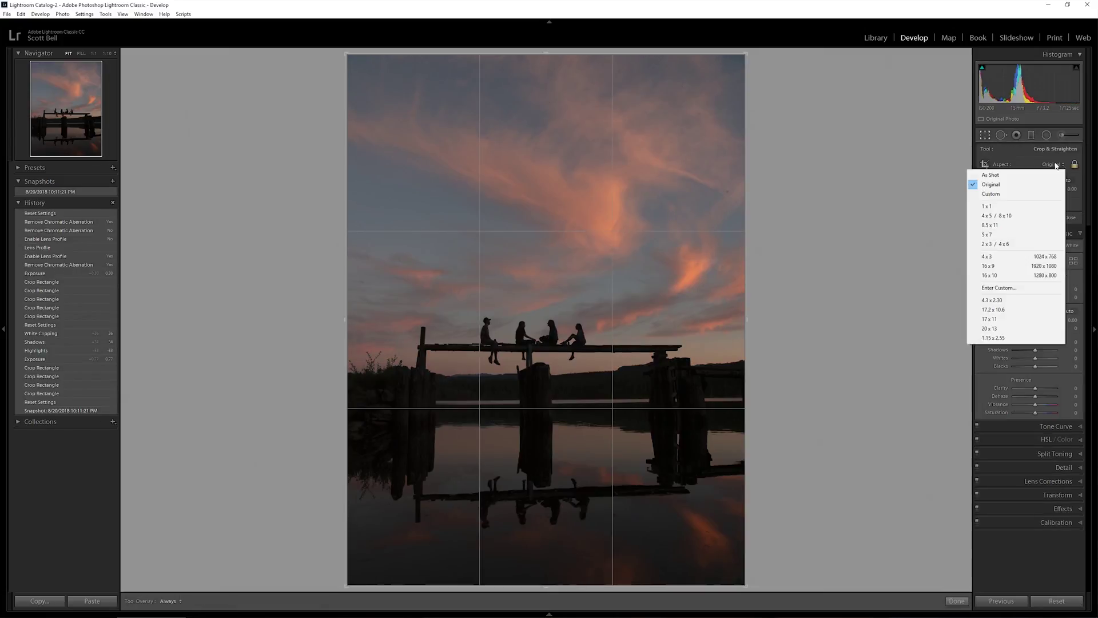
pyautogui.click(996, 216)
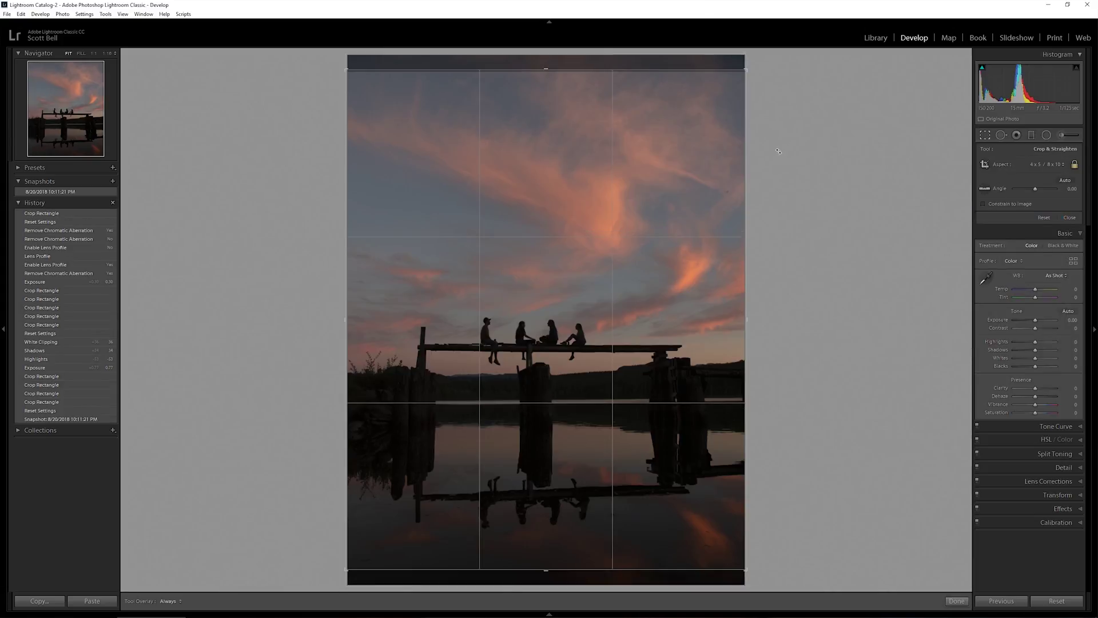
pyautogui.moveTo(745, 70); pyautogui.dragTo(735, 86)
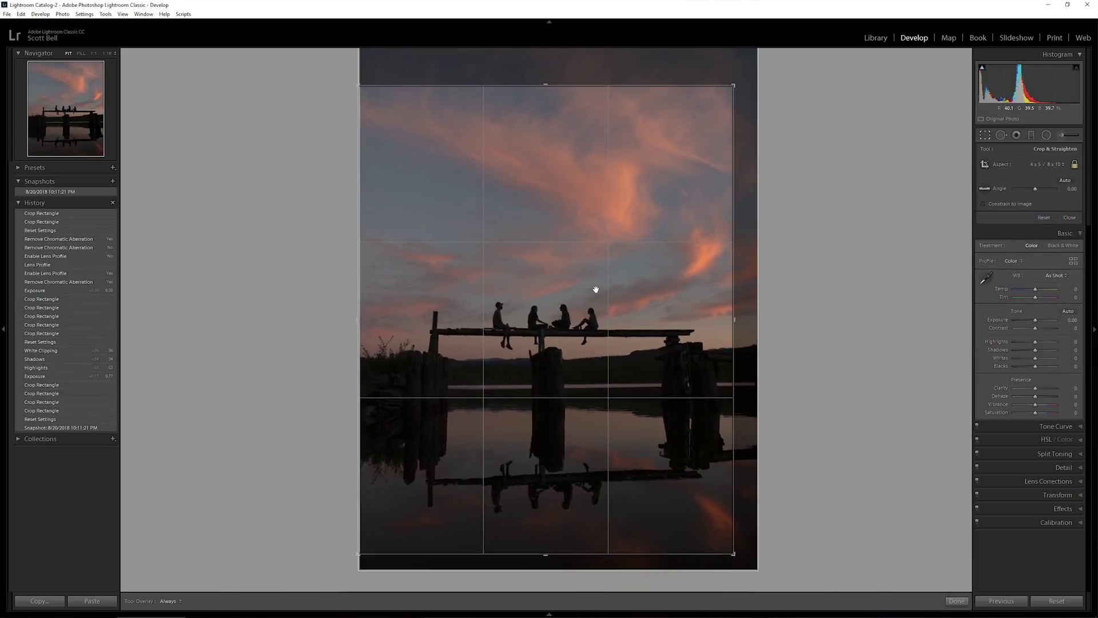
pyautogui.moveTo(355, 552); pyautogui.dragTo(368, 541)
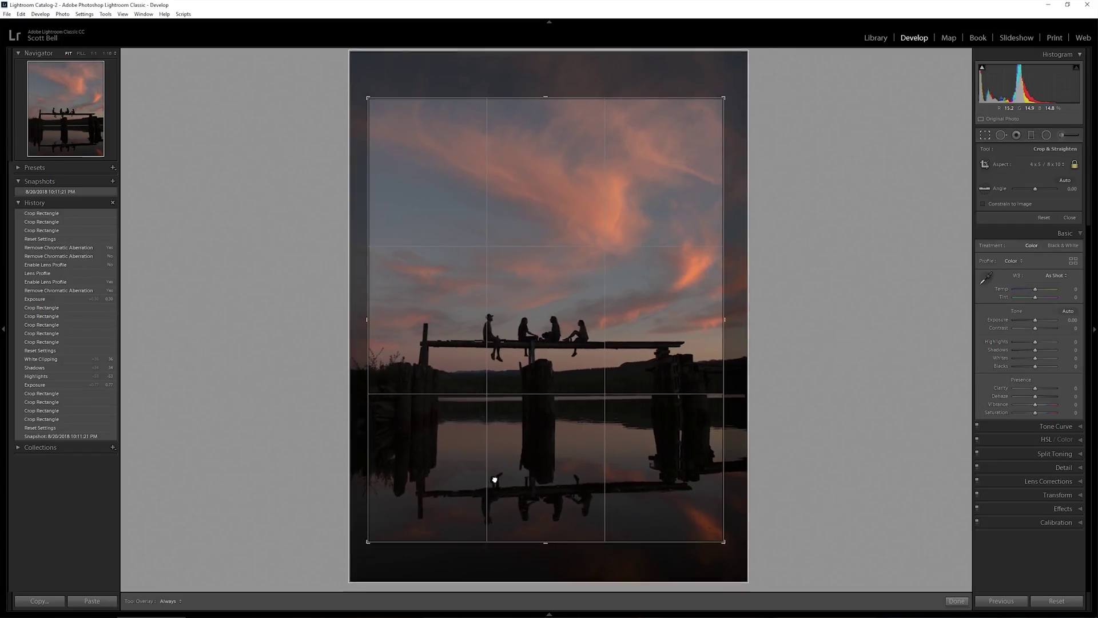
pyautogui.moveTo(493, 482); pyautogui.dragTo(496, 476)
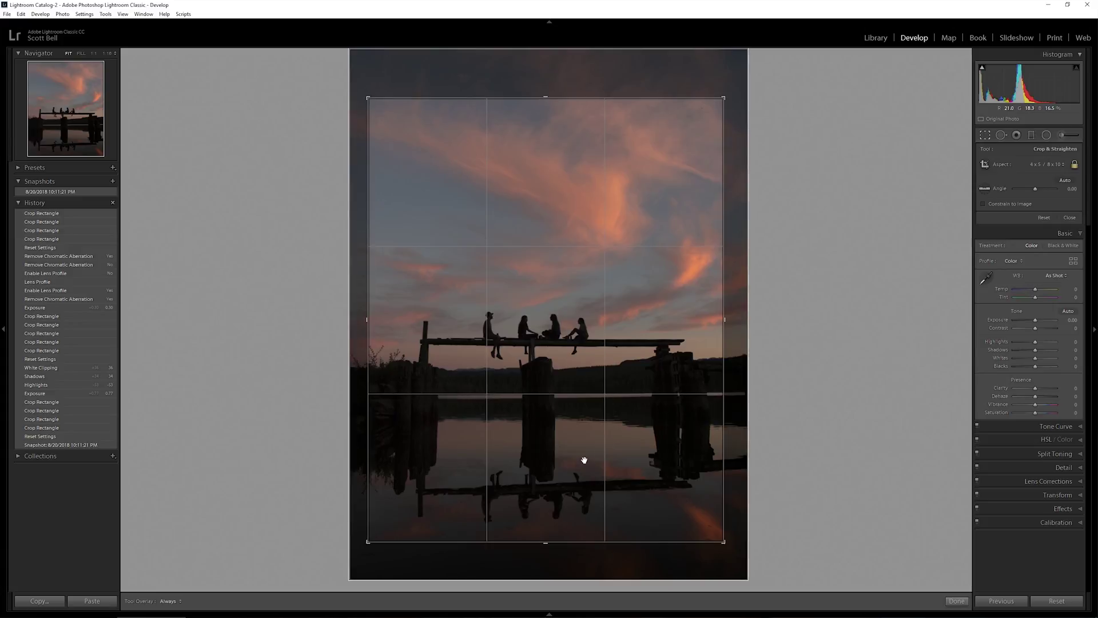
pyautogui.moveTo(584, 460); pyautogui.dragTo(591, 460)
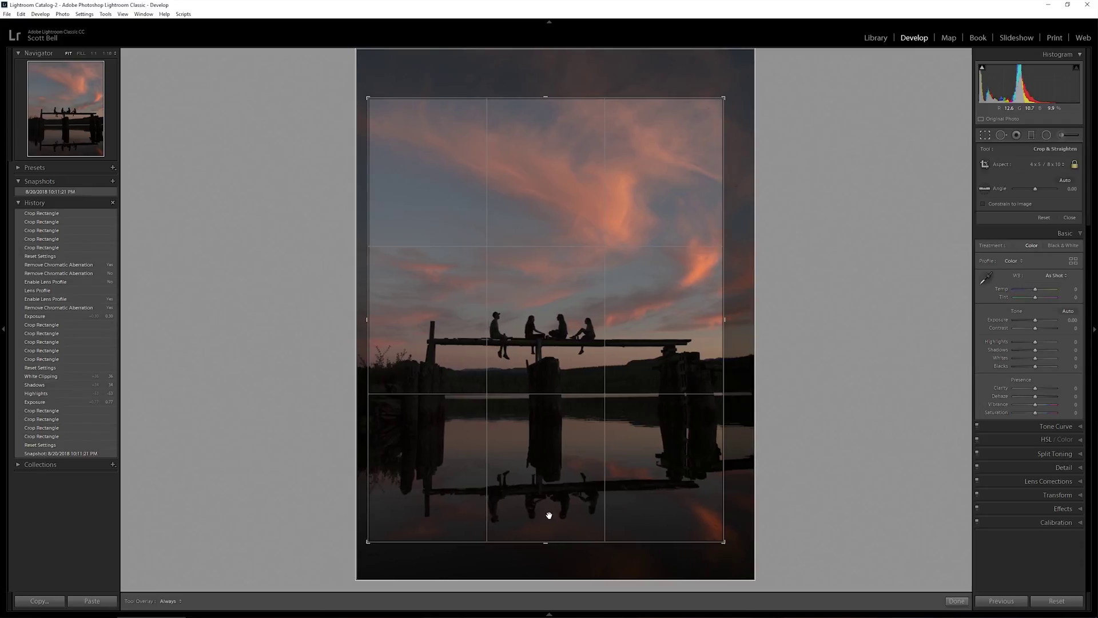
pyautogui.click(960, 601)
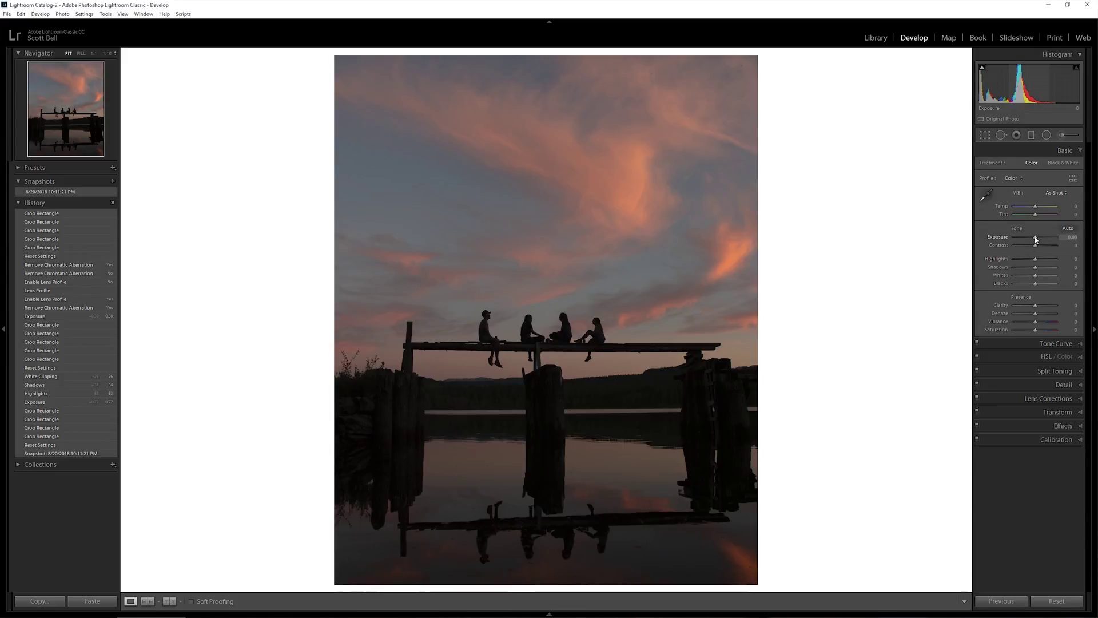
# - Raise Exposure to +0.30 and add a shadow point on the point tone curve
pyautogui.moveTo(1036, 239); pyautogui.dragTo(1037, 239)
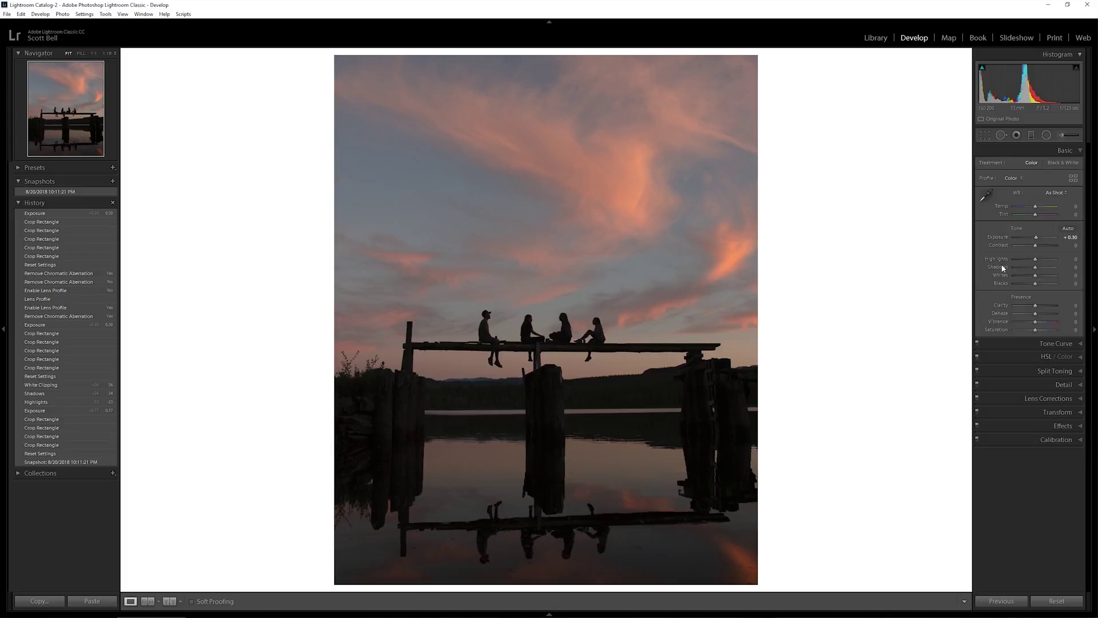
pyautogui.click(1053, 345)
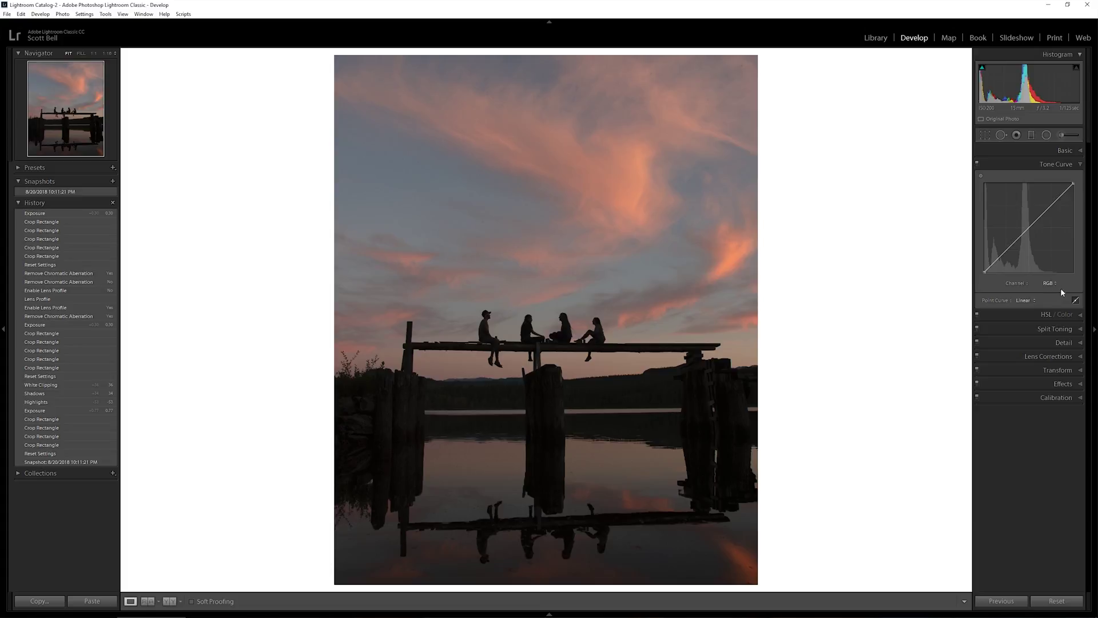
pyautogui.click(1075, 301)
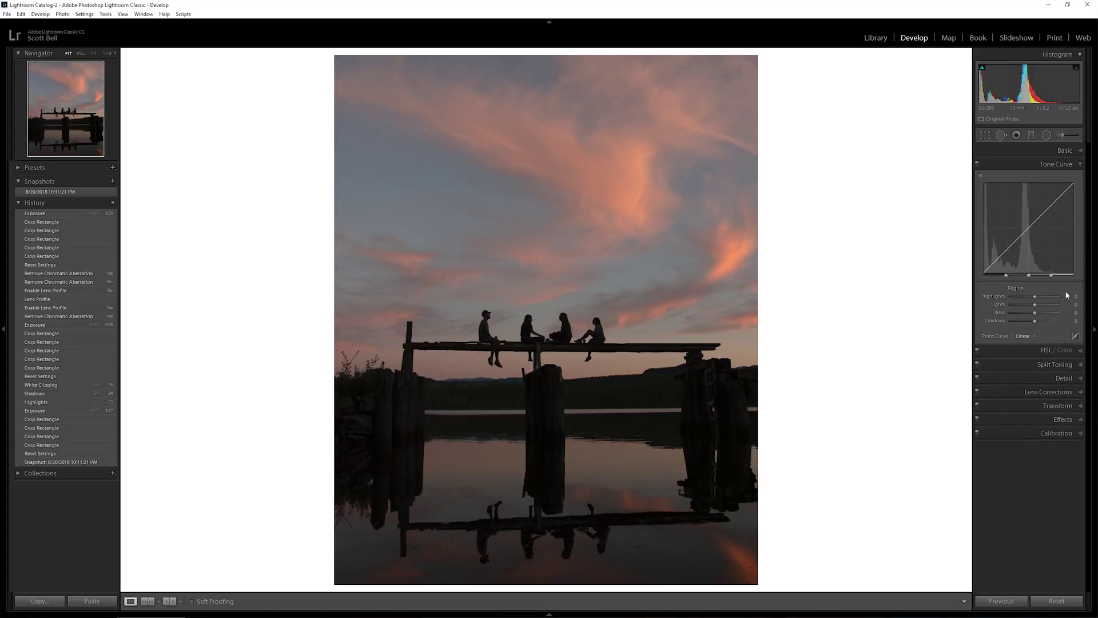
pyautogui.click(1075, 336)
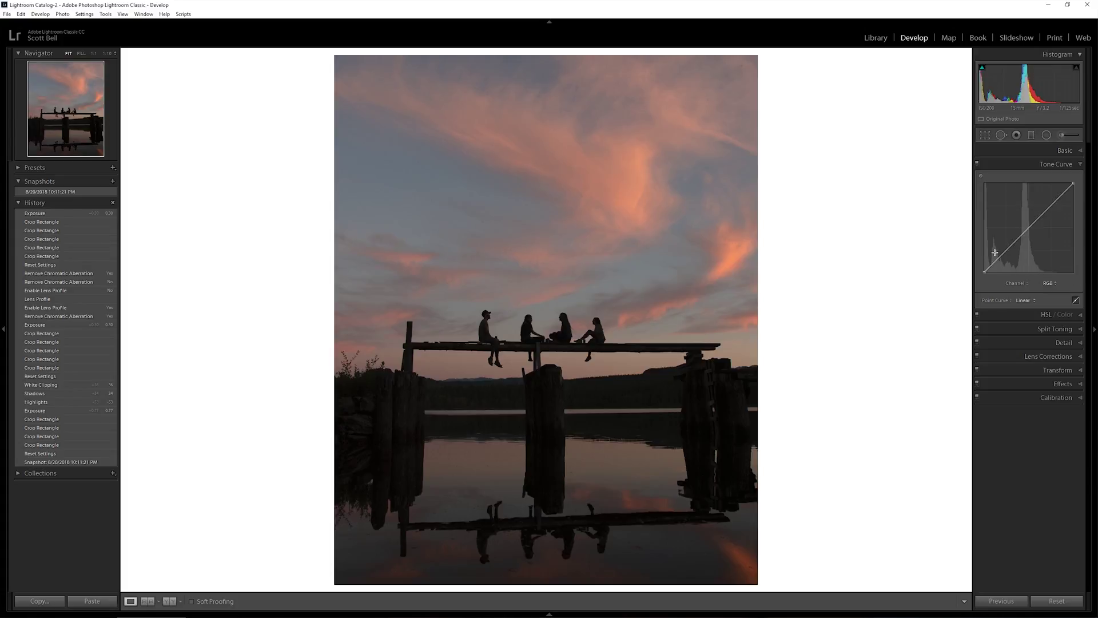
pyautogui.click(997, 260)
# - Remove the first shadow point, then lift a highlight point and pull a new shadow point down
pyautogui.moveTo(997, 261)
pyautogui.mouseDown()
pyautogui.moveTo(998, 249)
pyautogui.moveTo(998, 269)
pyautogui.mouseUp()
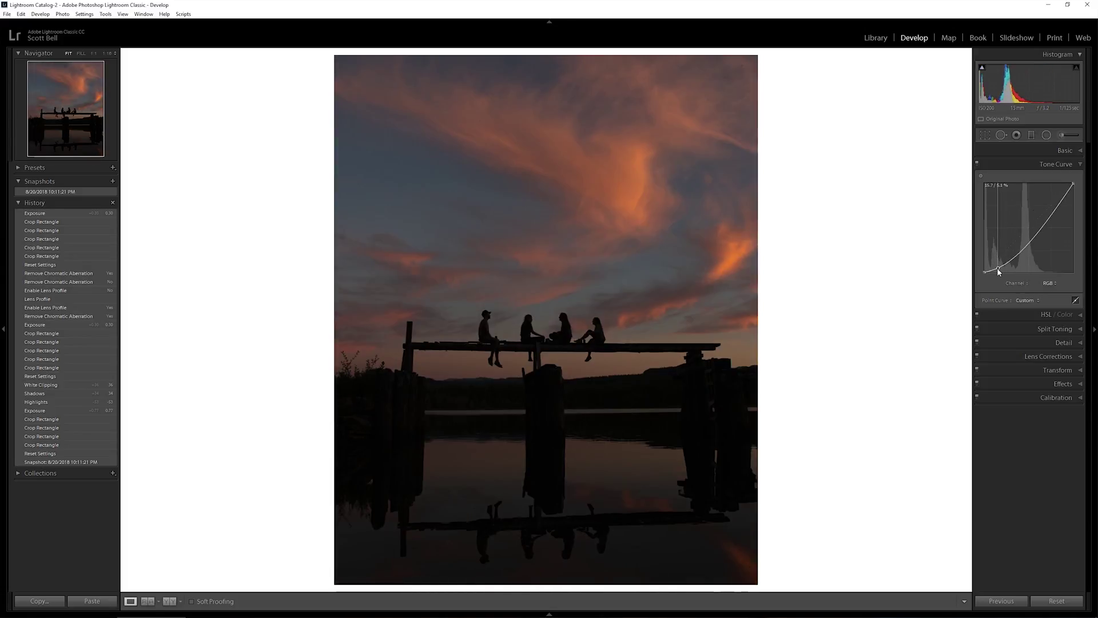
pyautogui.doubleClick(998, 268)
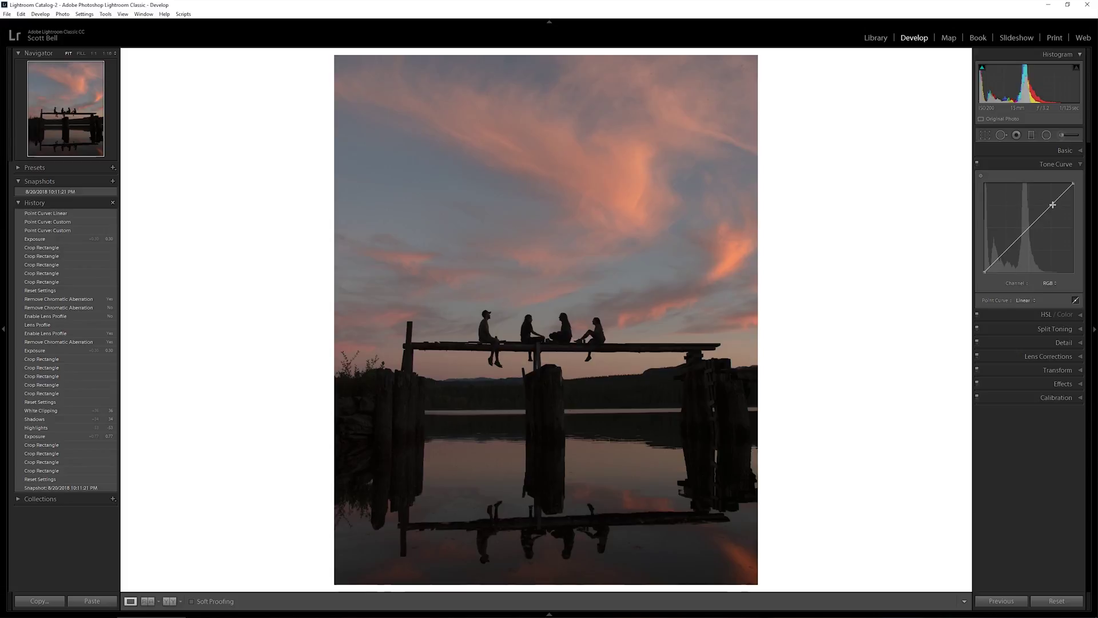
pyautogui.click(1052, 204)
pyautogui.moveTo(1053, 208); pyautogui.dragTo(1054, 204)
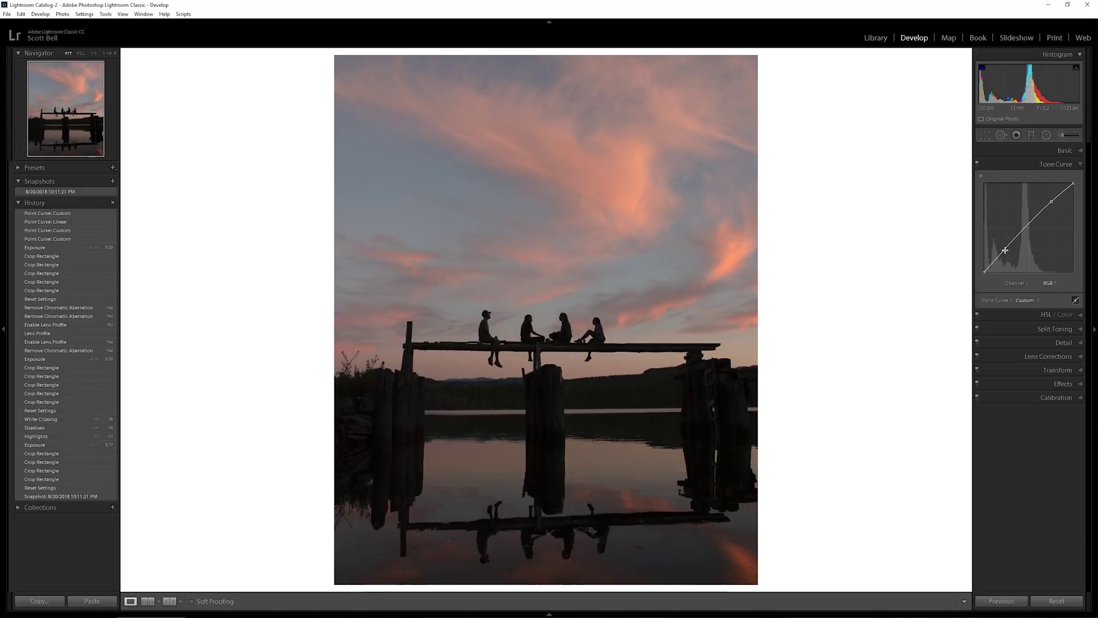
pyautogui.click(1005, 250)
pyautogui.moveTo(1007, 254); pyautogui.dragTo(1007, 255)
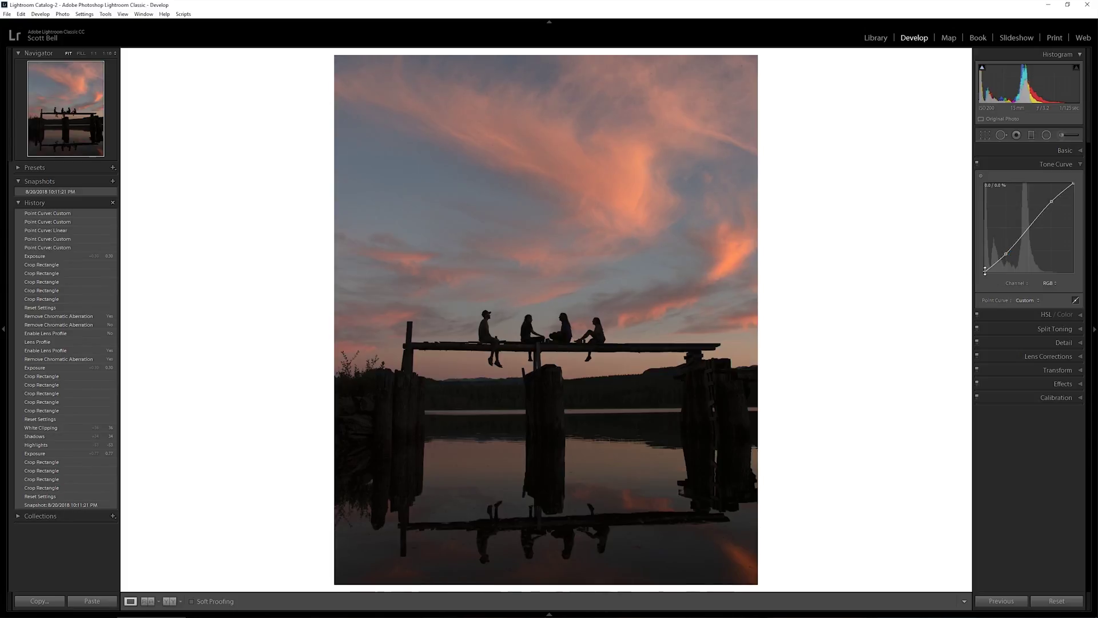
pyautogui.moveTo(985, 271); pyautogui.dragTo(982, 274)
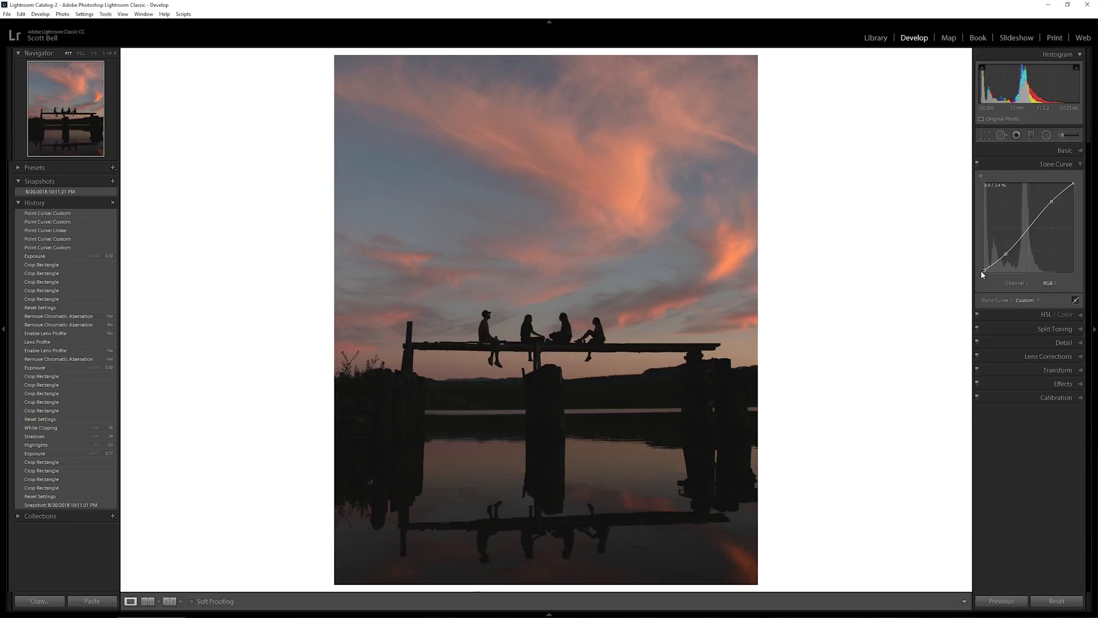
pyautogui.click(984, 271)
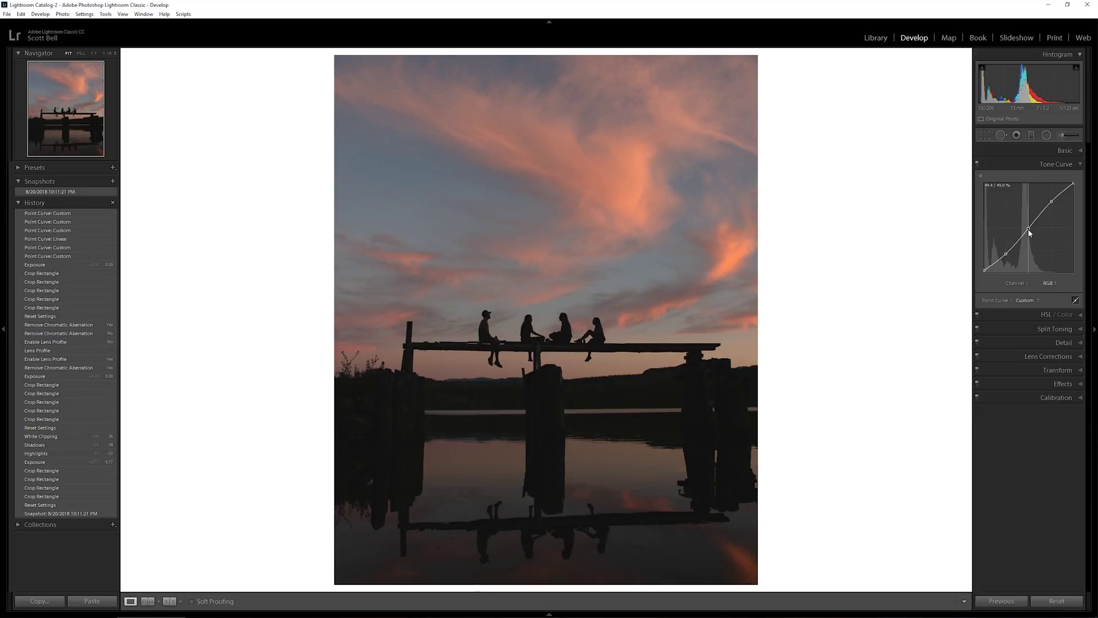
# - Lift a midtone point slightly and compare the curve on and off, leaving it enabled
pyautogui.moveTo(1028, 229); pyautogui.dragTo(1028, 223)
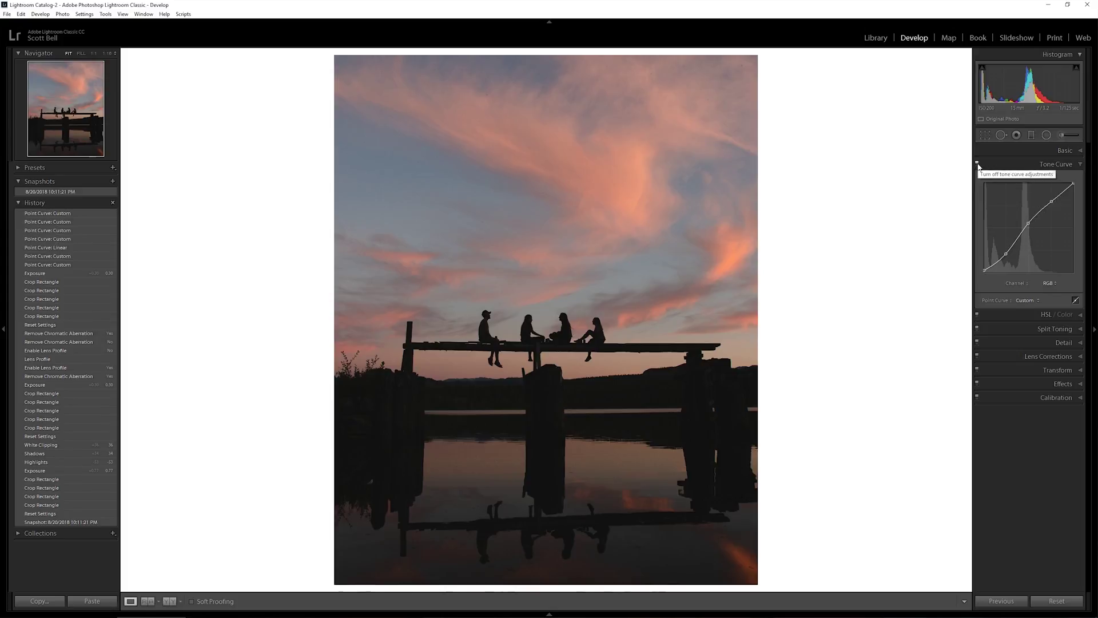
pyautogui.click(978, 164)
pyautogui.click(977, 165)
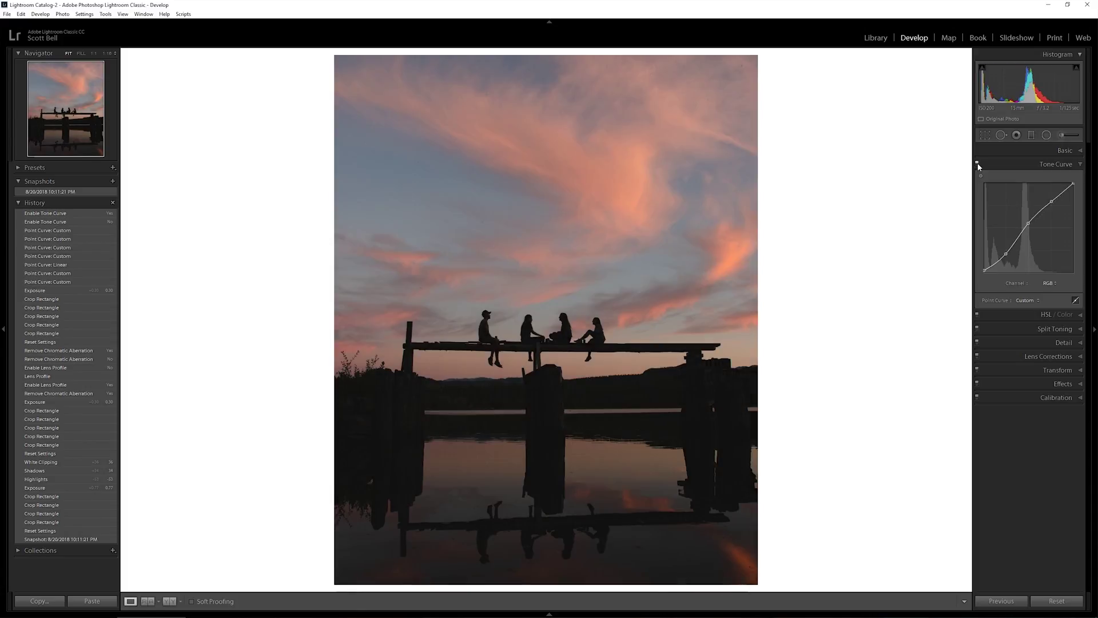
pyautogui.click(978, 164)
pyautogui.click(978, 165)
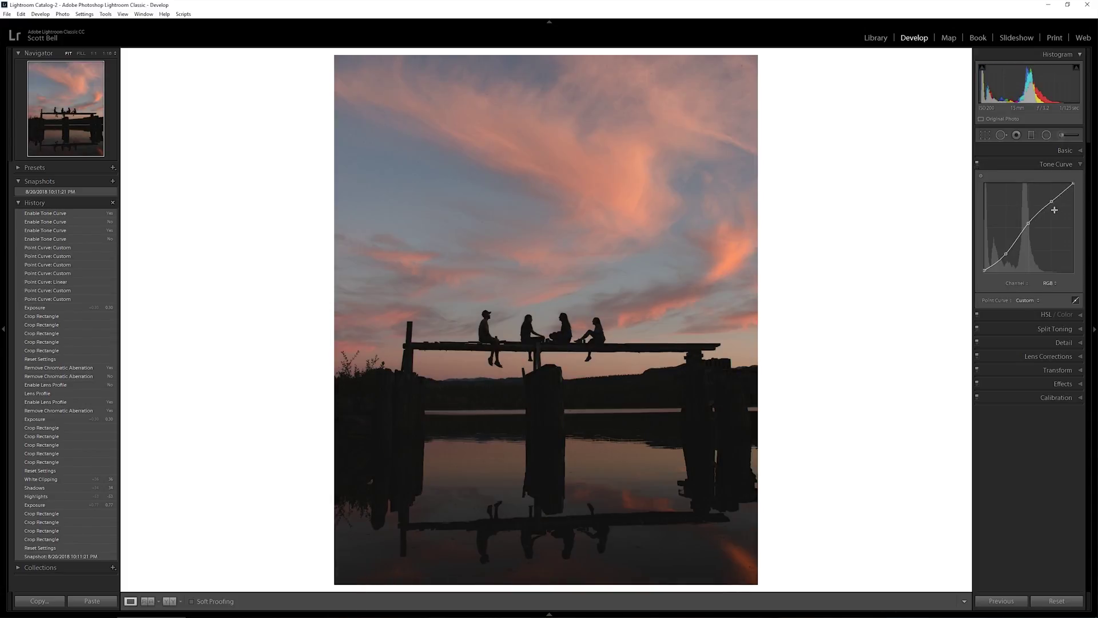
# - Set Whites to +43 in the Basic panel
pyautogui.click(1028, 151)
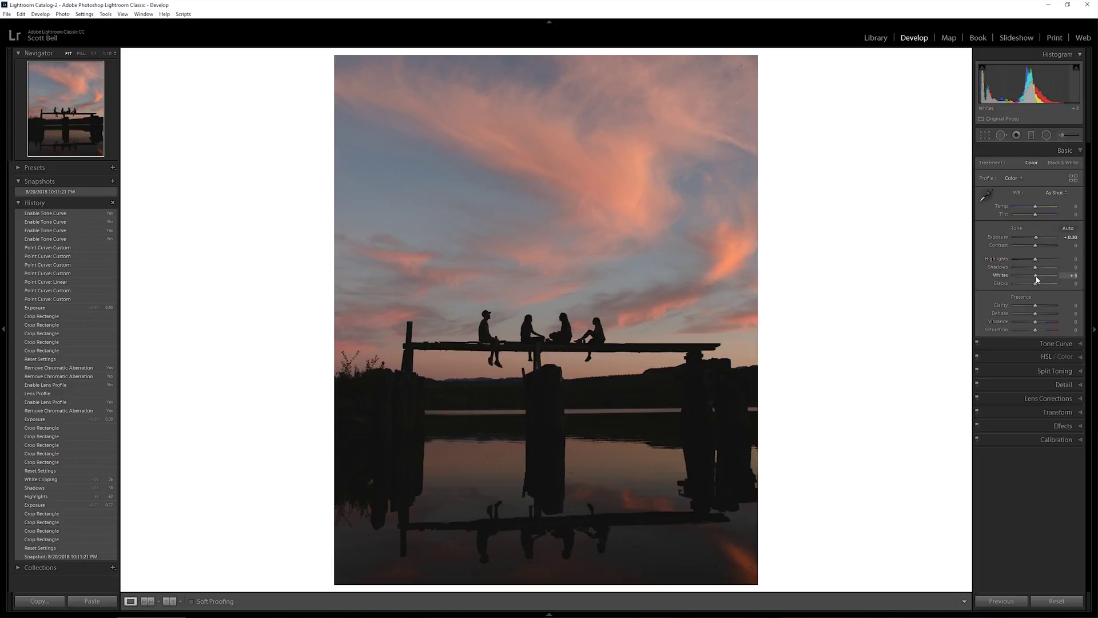
pyautogui.moveTo(1038, 279); pyautogui.dragTo(1048, 278)
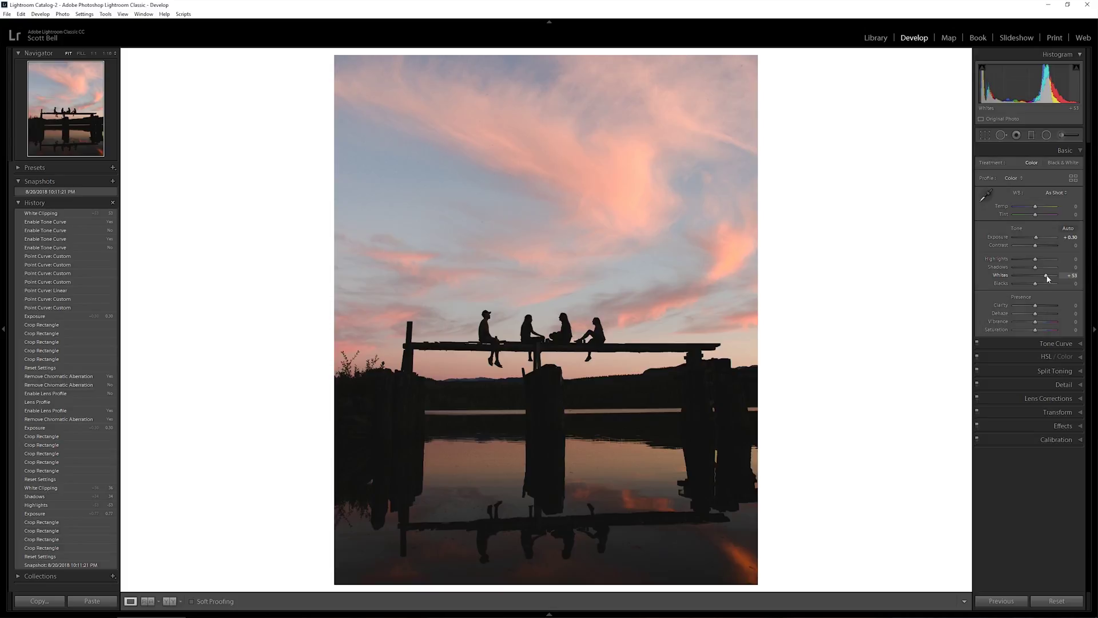
pyautogui.moveTo(1048, 277); pyautogui.dragTo(1047, 279)
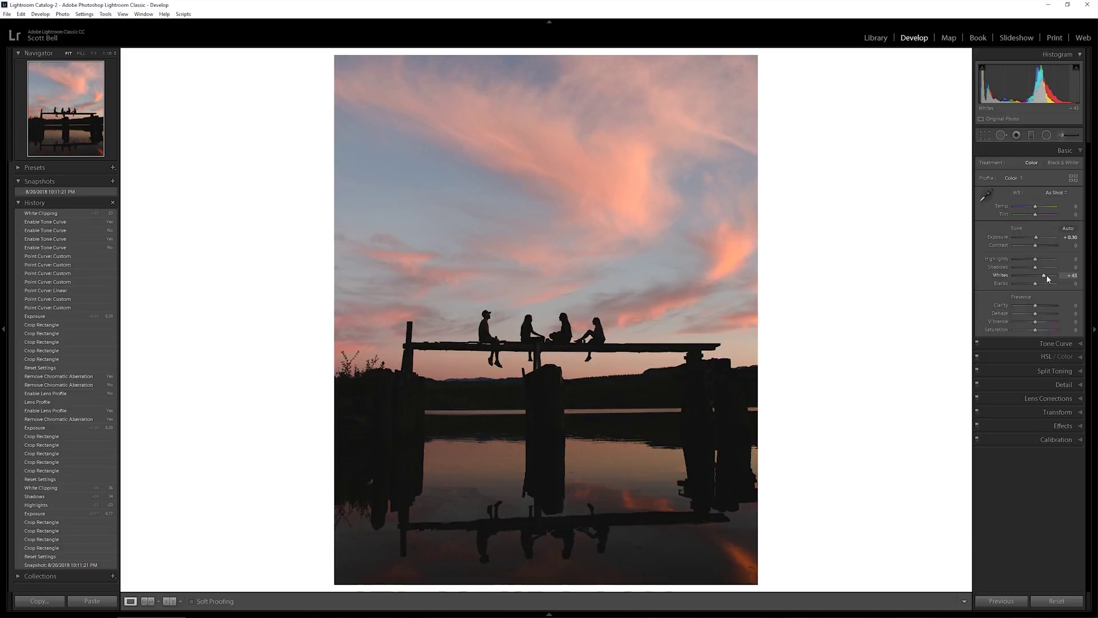
pyautogui.moveTo(1048, 279); pyautogui.dragTo(1048, 279)
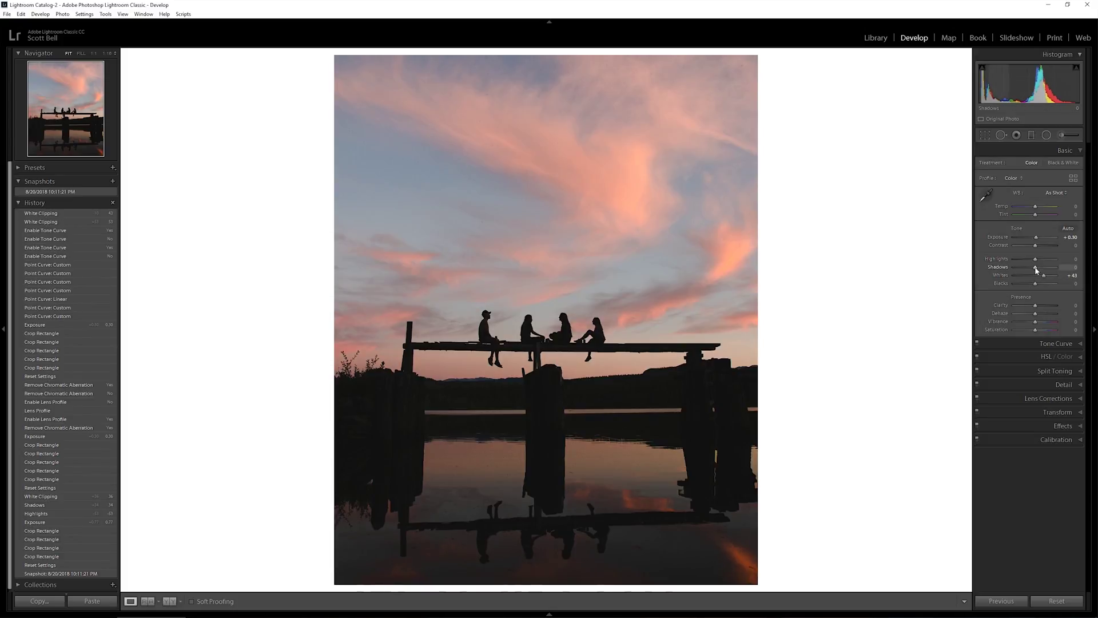
# - Set Shadows to +22 after trying +100, and lower Highlights to -36
pyautogui.moveTo(1036, 270); pyautogui.dragTo(1041, 271)
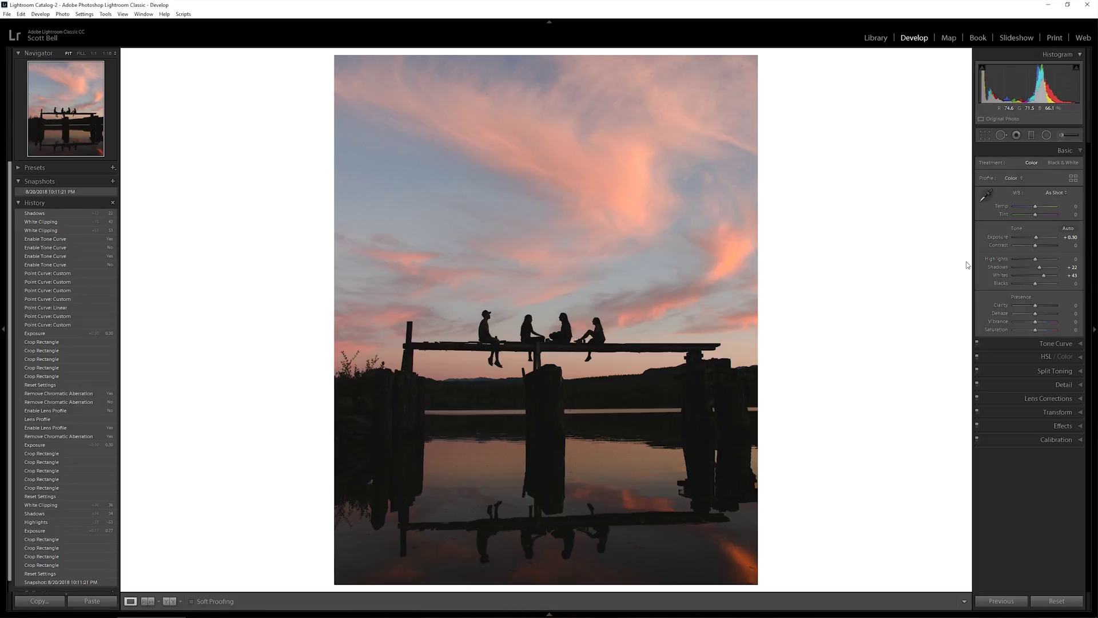
pyautogui.moveTo(1040, 267); pyautogui.dragTo(1068, 271)
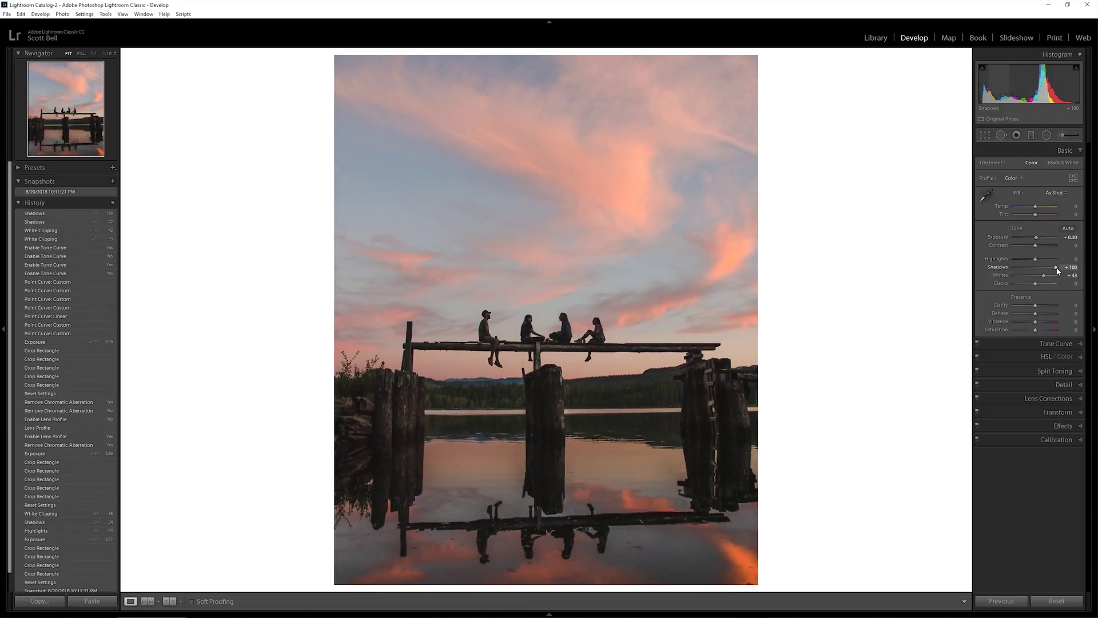
pyautogui.hotkey('ctrl', 'z')
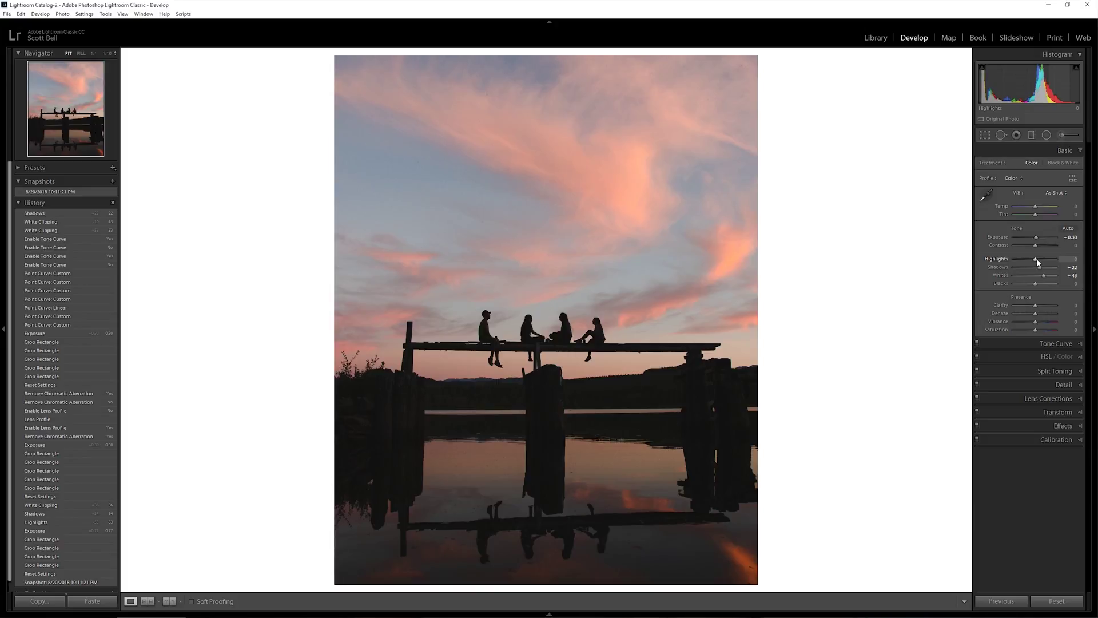
pyautogui.moveTo(1036, 260); pyautogui.dragTo(1030, 261)
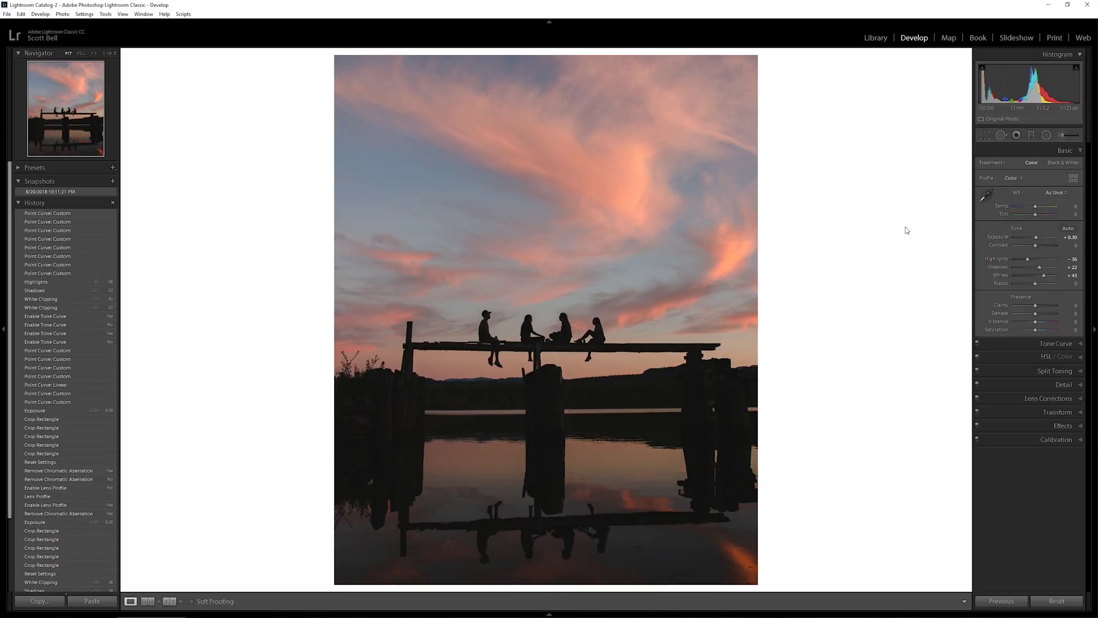
# - Pull an upper curve point down and nudge a lower one to deepen shadows, then compare on/off
pyautogui.click(1050, 345)
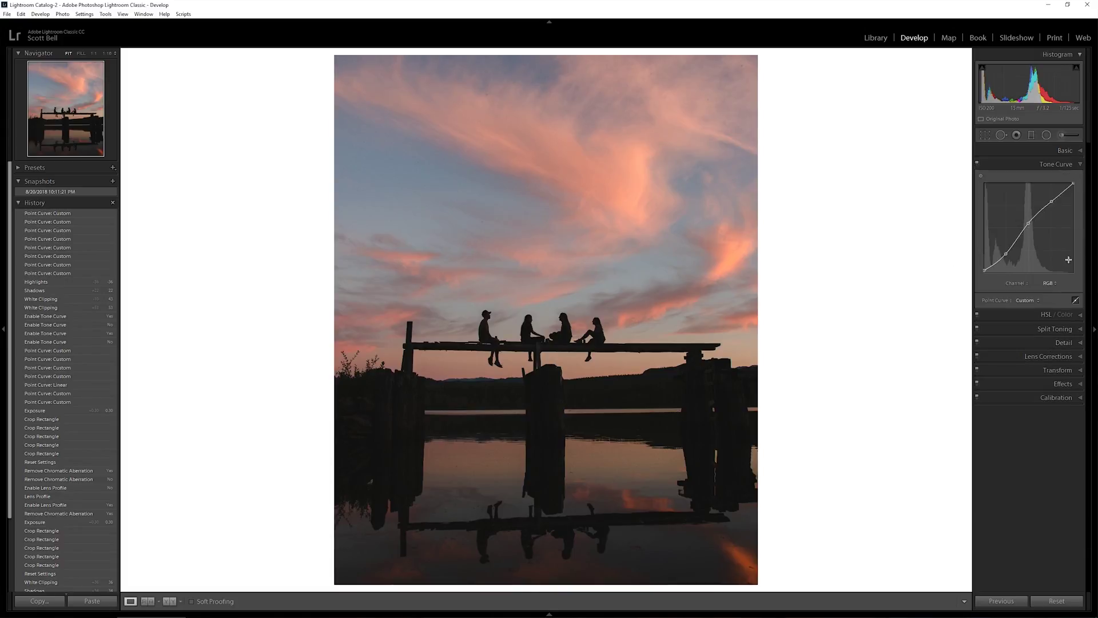
pyautogui.click(1052, 201)
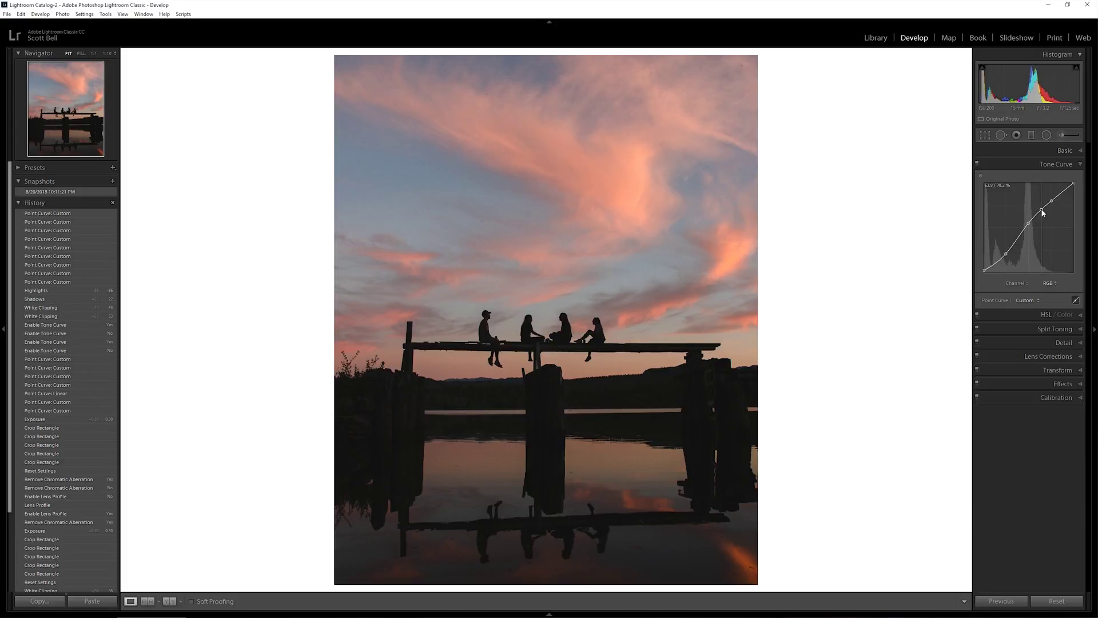
pyautogui.moveTo(1041, 210); pyautogui.dragTo(1063, 195)
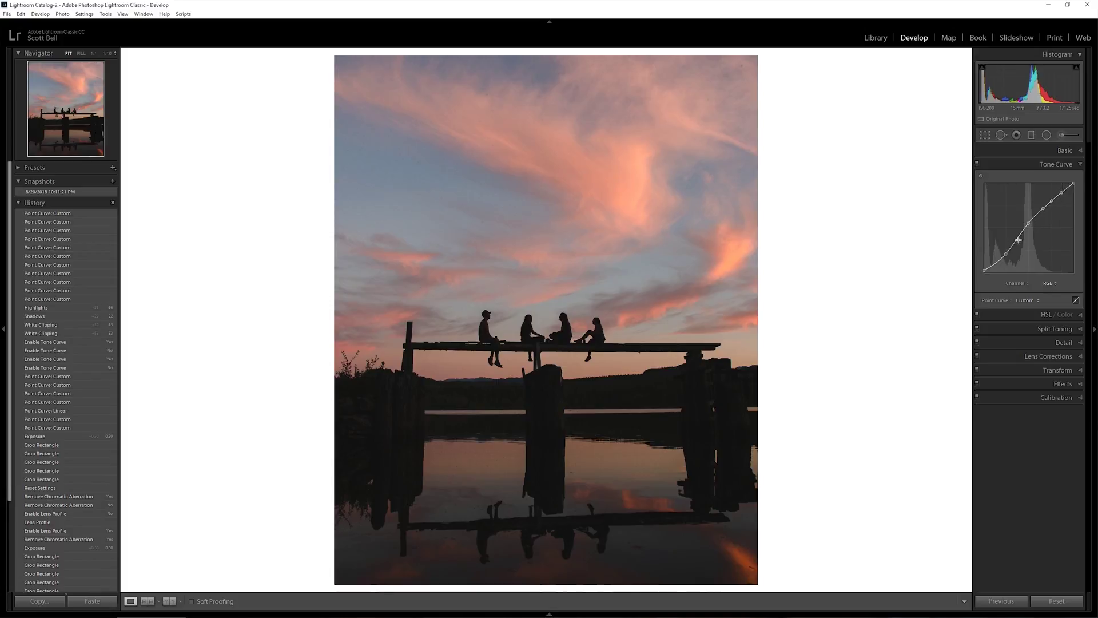
pyautogui.moveTo(1019, 242); pyautogui.dragTo(1020, 237)
pyautogui.click(978, 164)
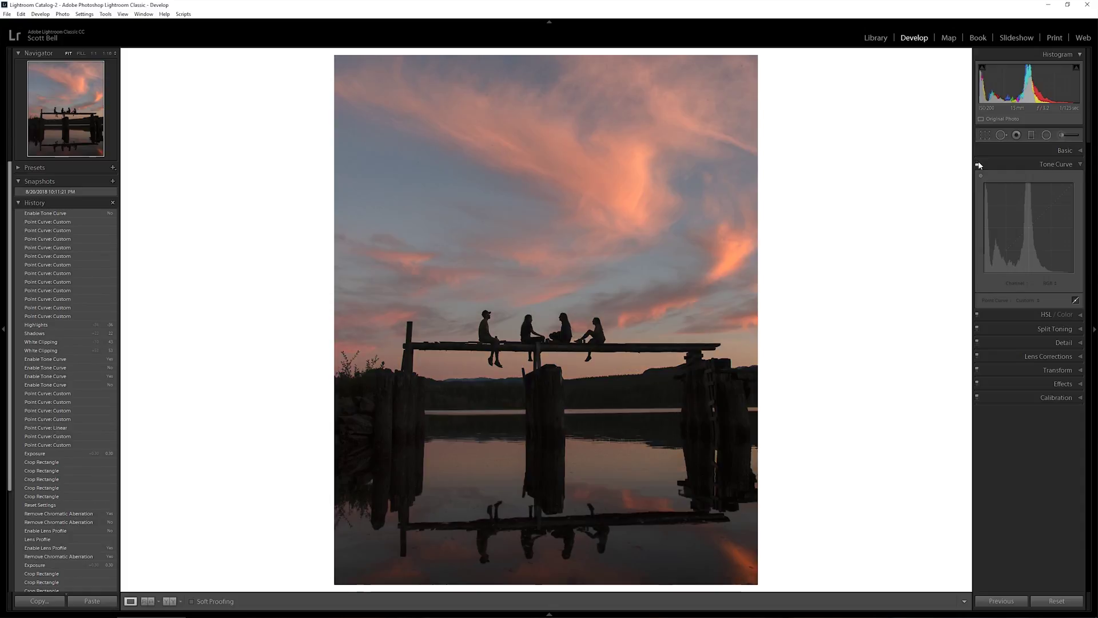
pyautogui.click(978, 164)
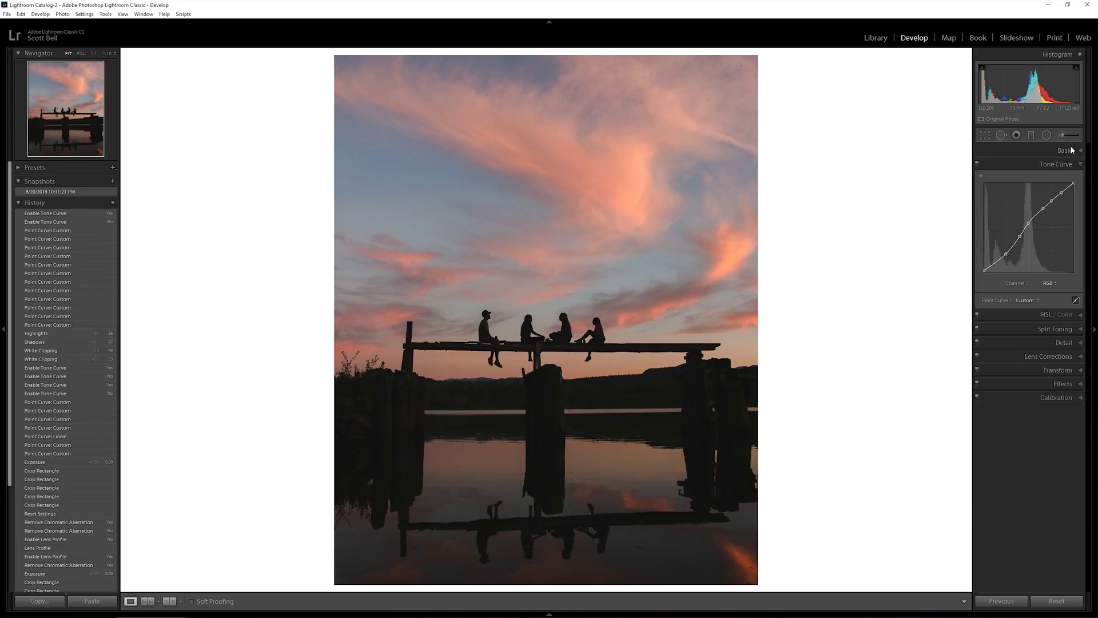
# - Draw a graduated filter up from the water onto the dock, with Clarity reset to 0
pyautogui.click(1032, 135)
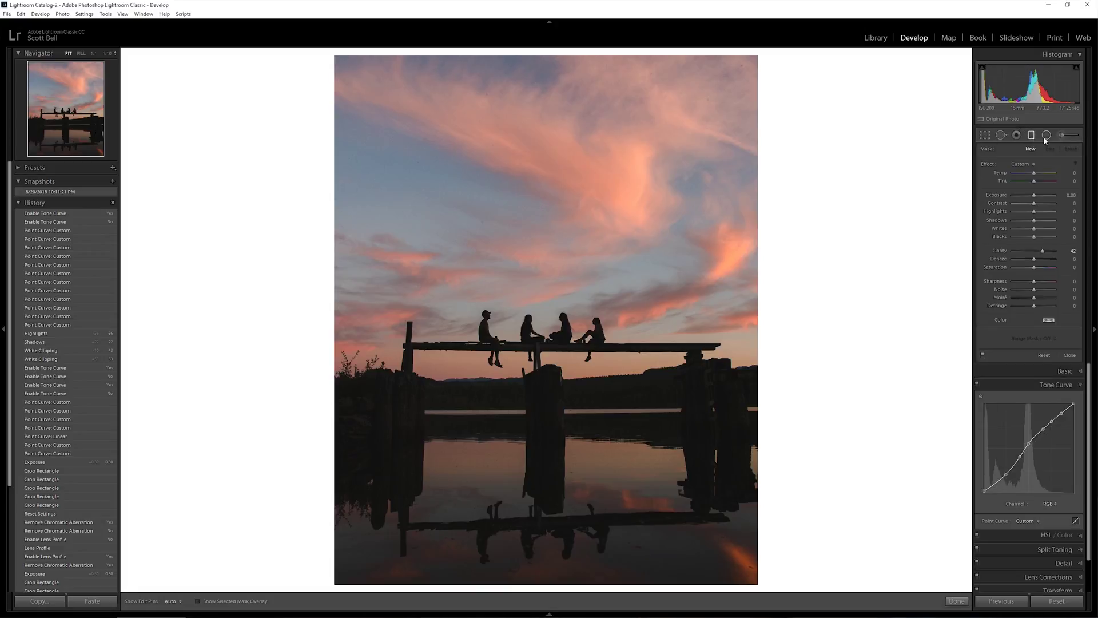
pyautogui.doubleClick(1042, 252)
pyautogui.moveTo(1035, 196); pyautogui.dragTo(1037, 196)
pyautogui.moveTo(545, 449); pyautogui.dragTo(544, 385)
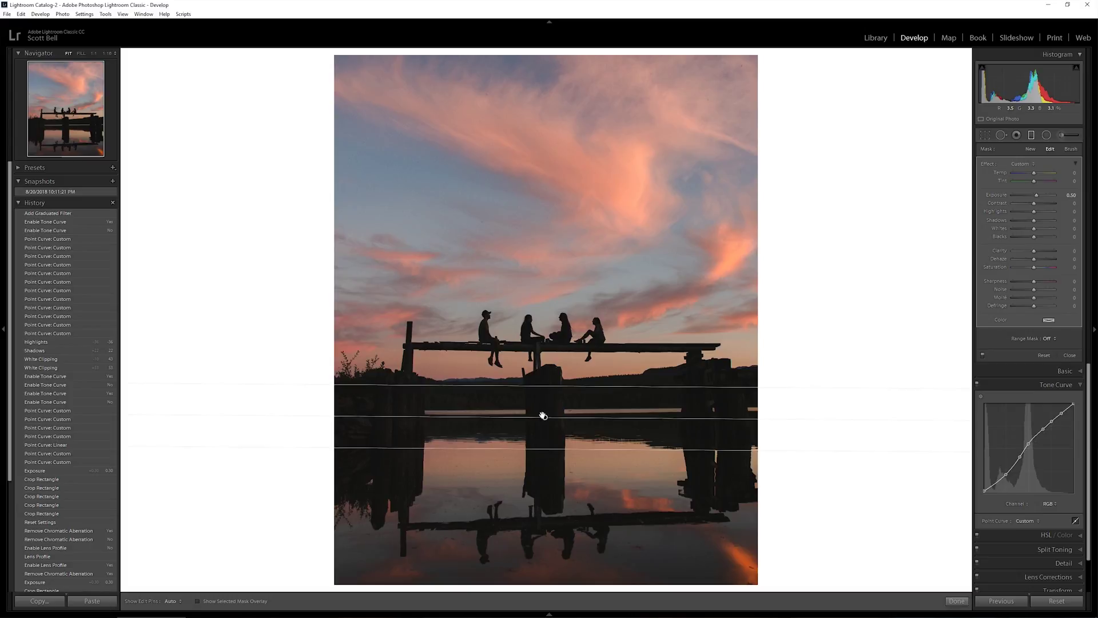
pyautogui.moveTo(547, 418); pyautogui.dragTo(544, 412)
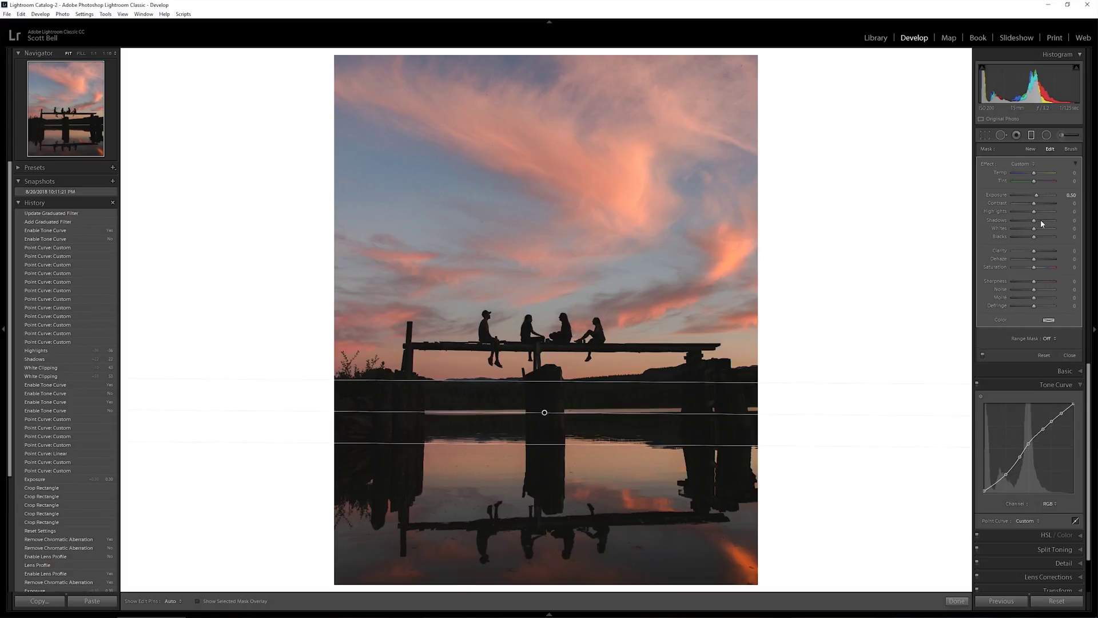
# - Set the filter's Exposure to 0.40 and Shadows to 18, comparing it on and off
pyautogui.doubleClick(1037, 198)
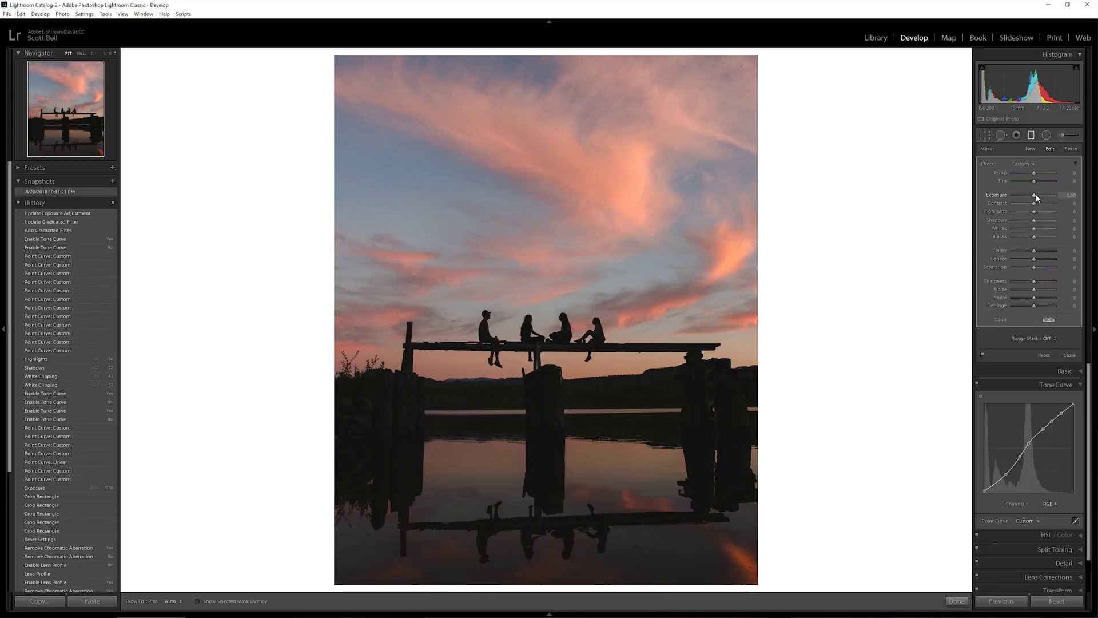
pyautogui.moveTo(1035, 196); pyautogui.dragTo(1038, 198)
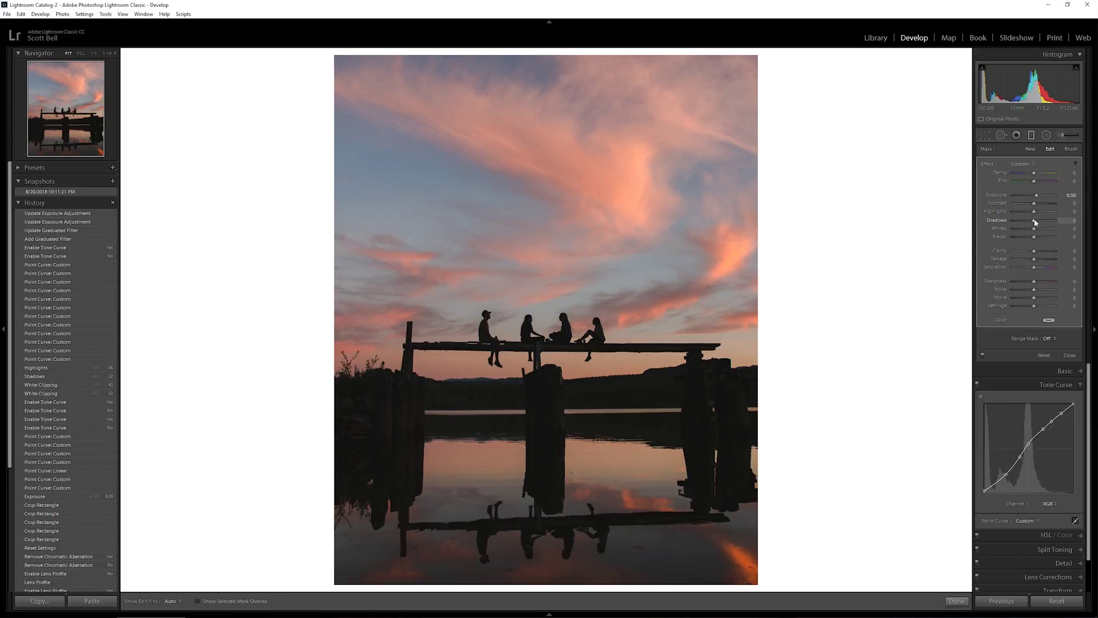
pyautogui.moveTo(1037, 223); pyautogui.dragTo(1038, 221)
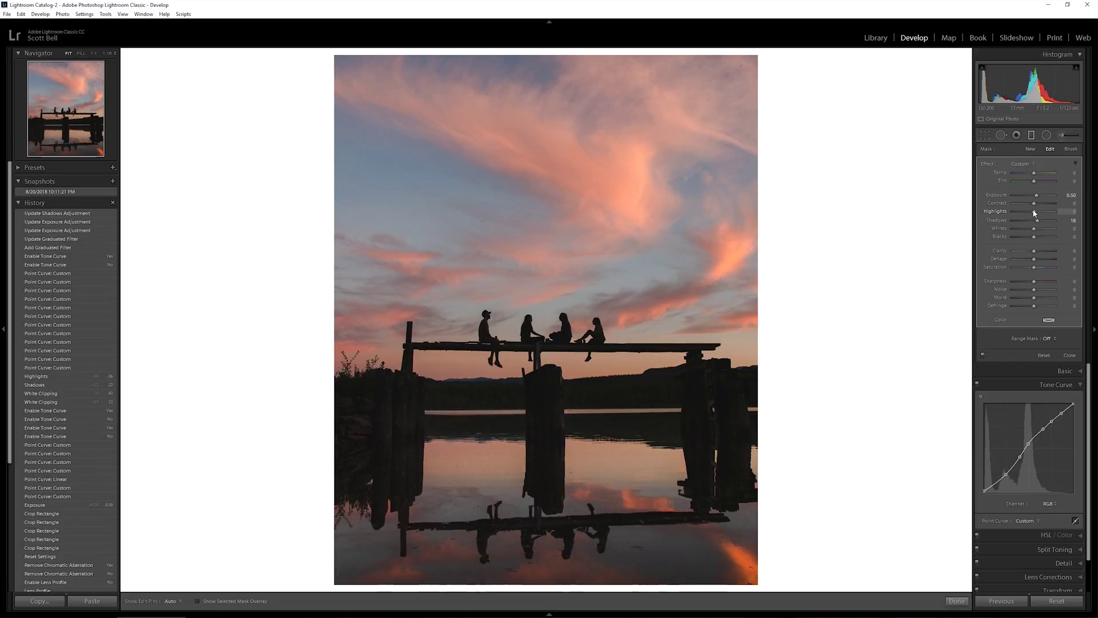
pyautogui.click(983, 355)
pyautogui.click(984, 355)
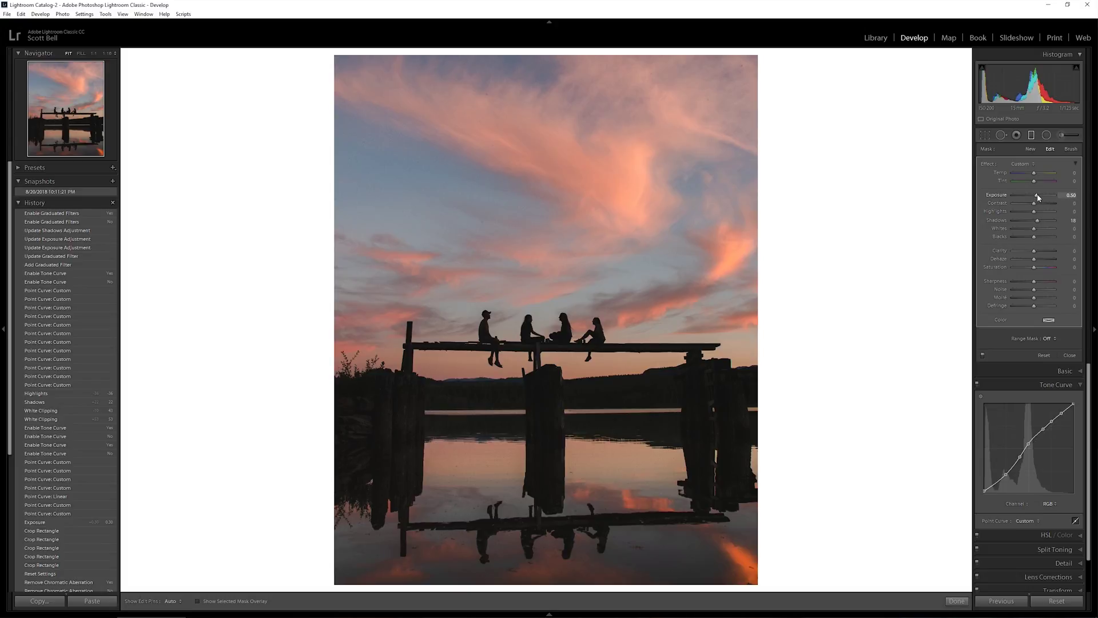
pyautogui.press('Down')
pyautogui.press('Down')
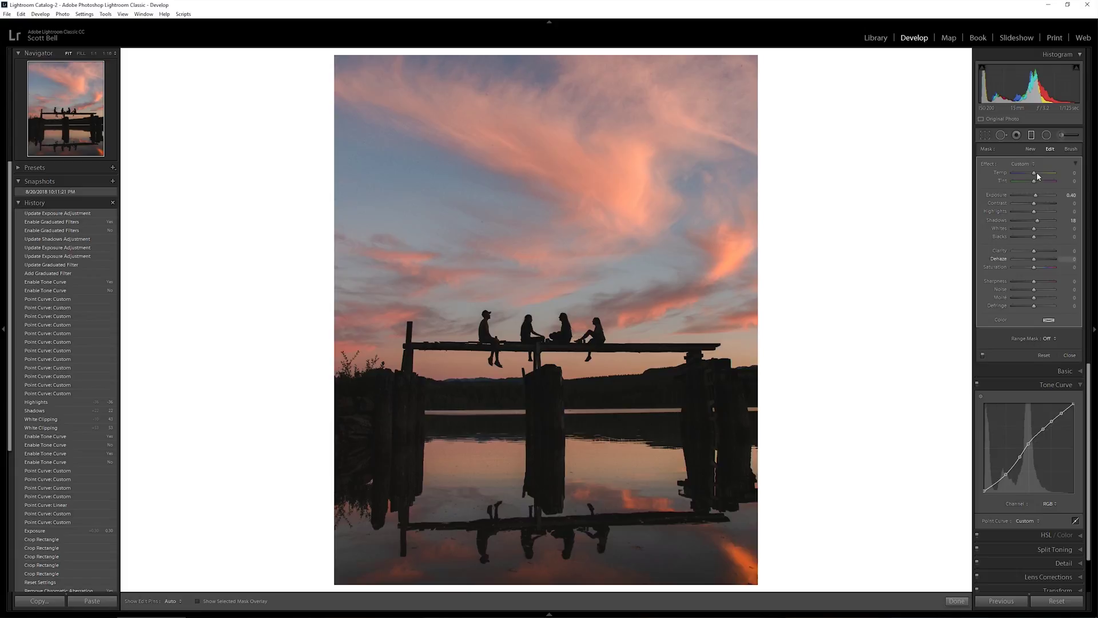
# - Add a second graduated filter over the sky at -0.10 exposure, stretched down toward the dock
pyautogui.click(1030, 151)
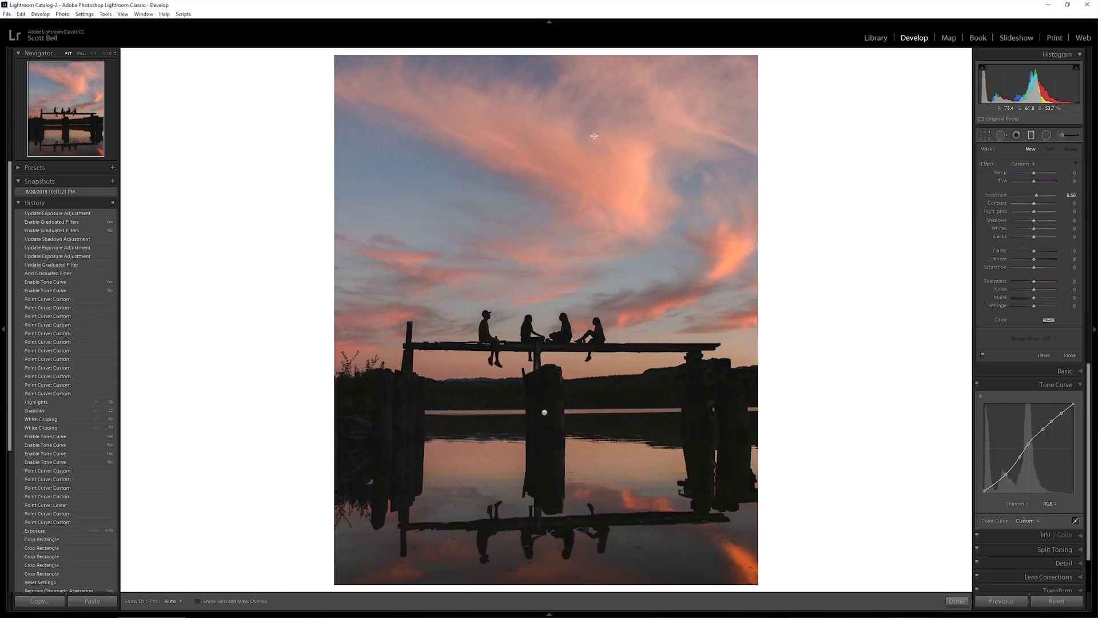
pyautogui.moveTo(542, 111); pyautogui.dragTo(541, 186)
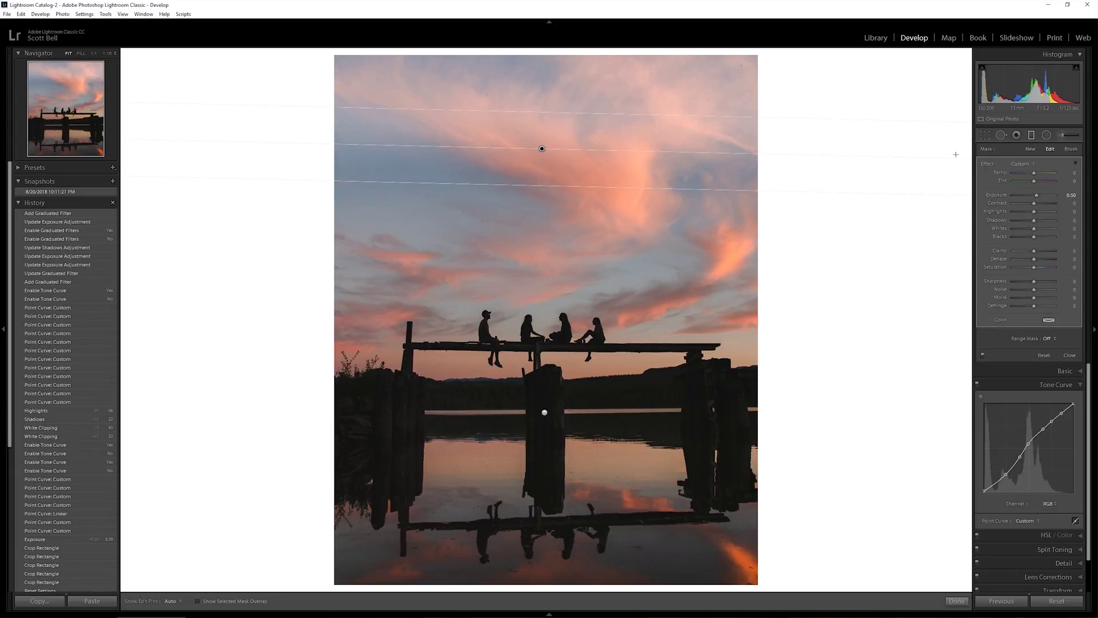
pyautogui.moveTo(1037, 198); pyautogui.dragTo(1032, 198)
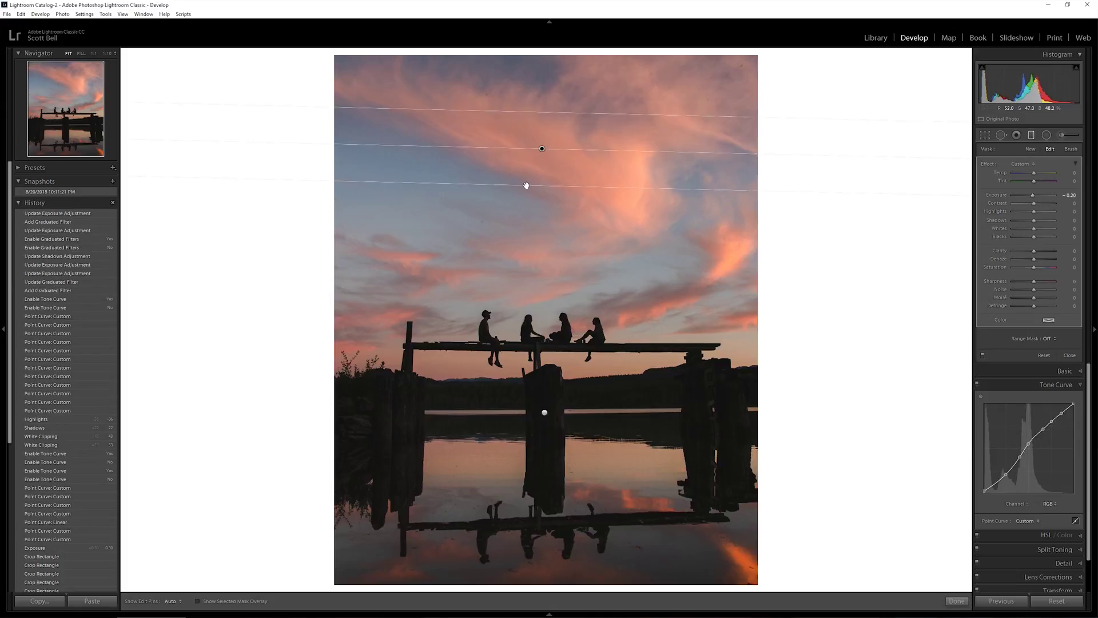
pyautogui.moveTo(526, 186); pyautogui.dragTo(527, 233)
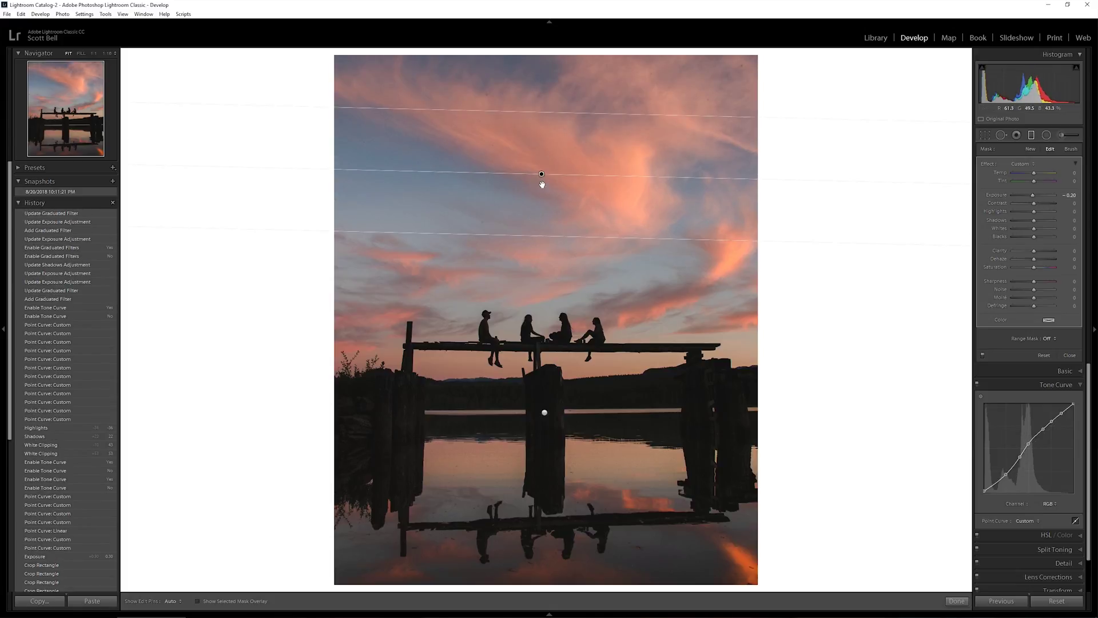
pyautogui.moveTo(542, 184); pyautogui.dragTo(543, 209)
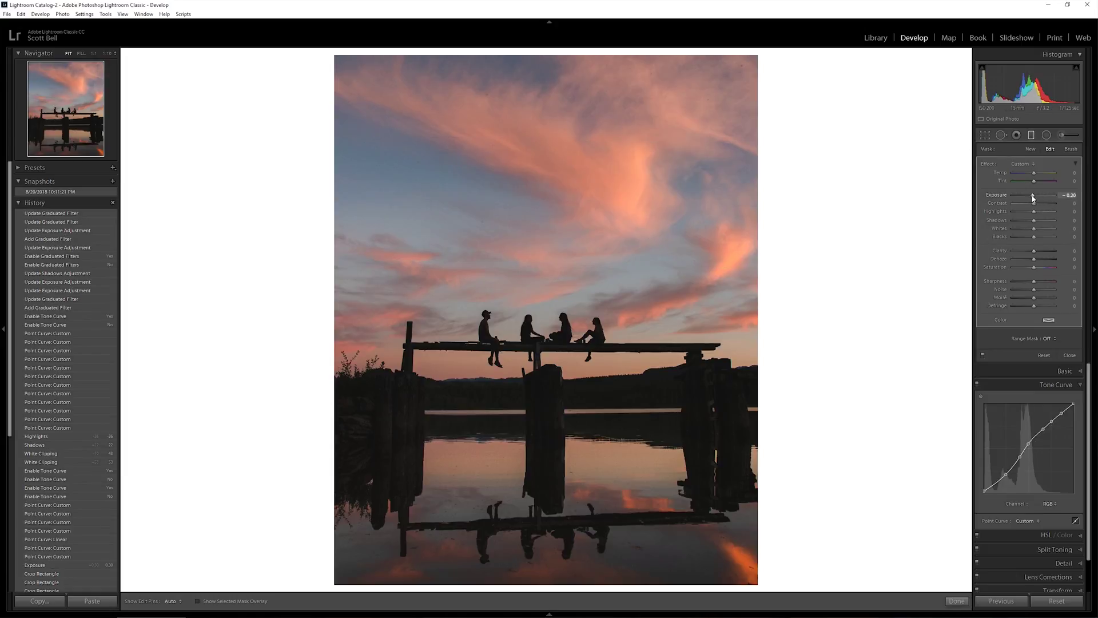
pyautogui.moveTo(1033, 199); pyautogui.dragTo(1034, 199)
pyautogui.moveTo(544, 263); pyautogui.dragTo(544, 279)
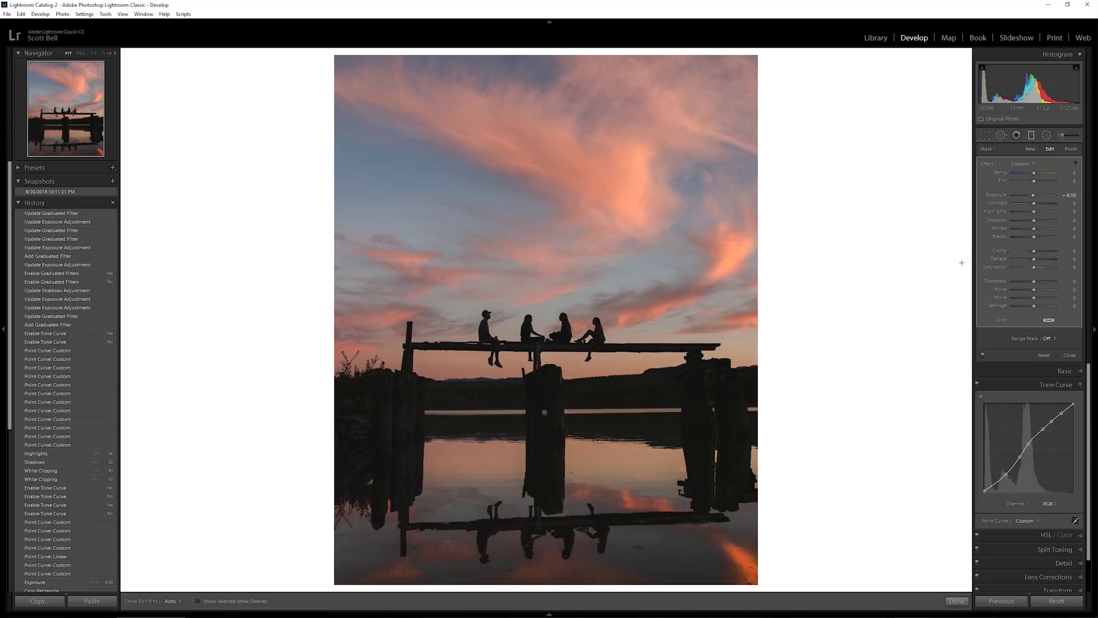
pyautogui.click(983, 355)
pyautogui.click(982, 355)
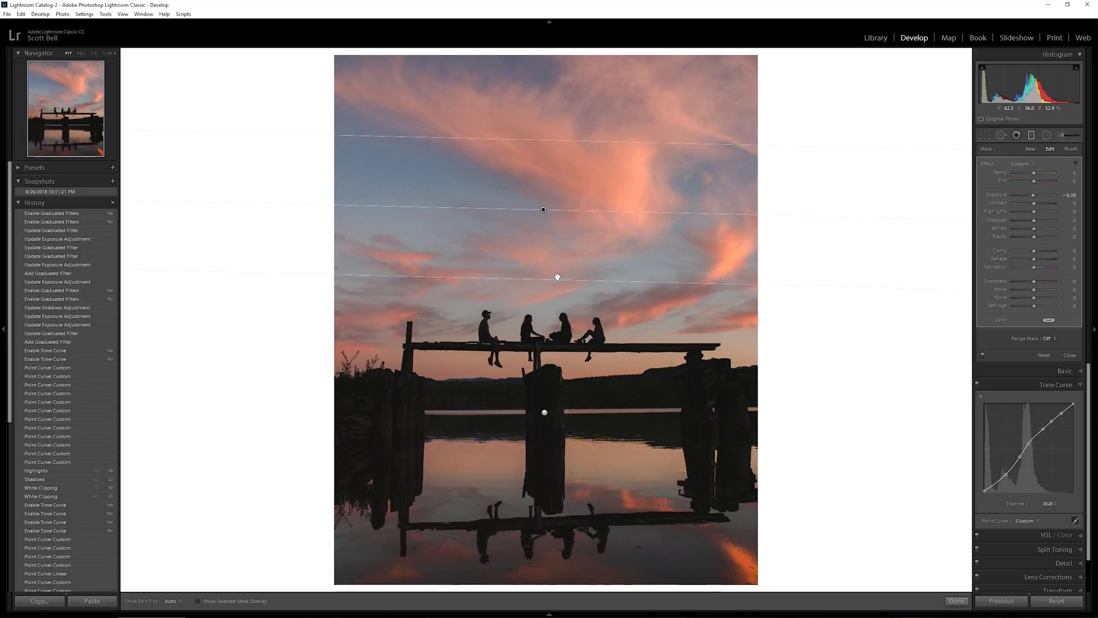
pyautogui.moveTo(558, 277); pyautogui.dragTo(558, 389)
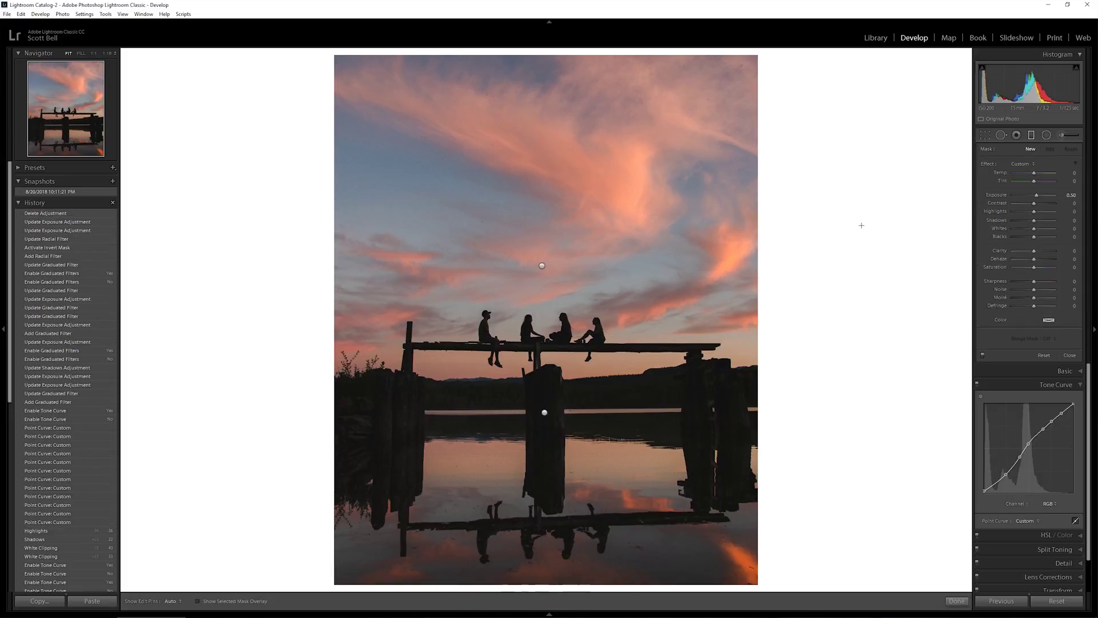
# - Draw a large oval radial filter around the dock figures with Exposure -0.21
pyautogui.click(1047, 135)
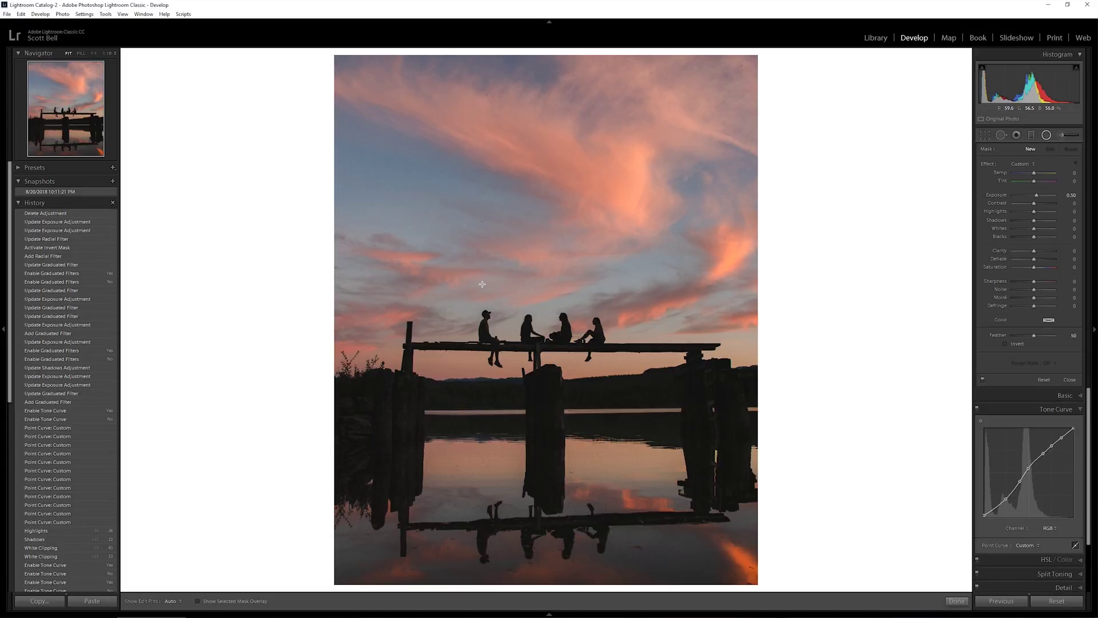
pyautogui.moveTo(531, 307); pyautogui.dragTo(706, 74)
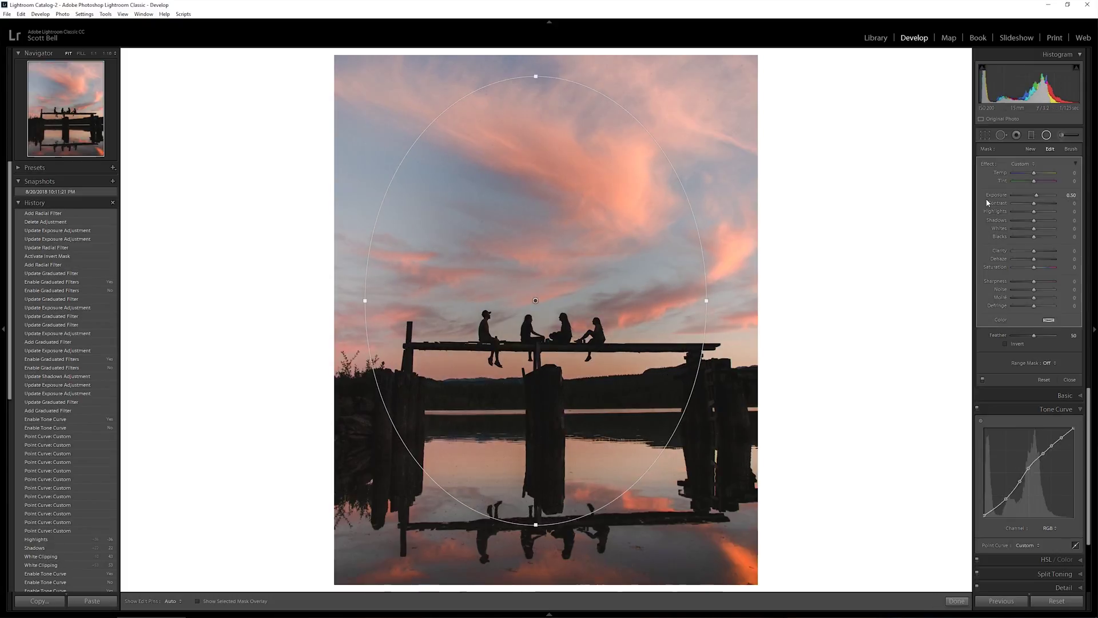
pyautogui.moveTo(1036, 197); pyautogui.dragTo(1034, 198)
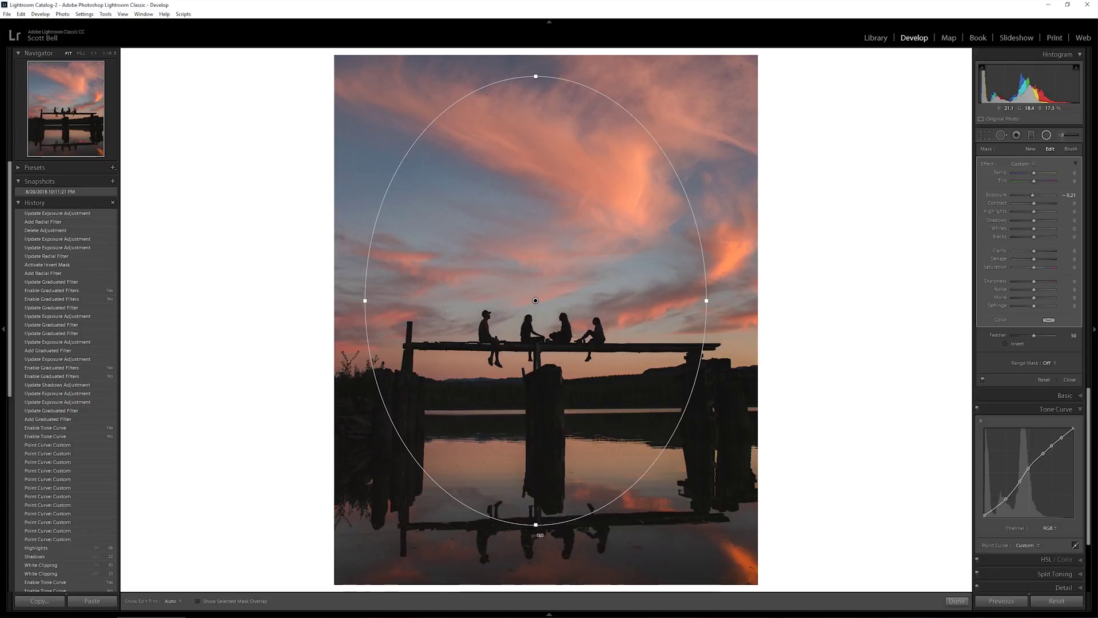
pyautogui.moveTo(535, 523); pyautogui.dragTo(535, 550)
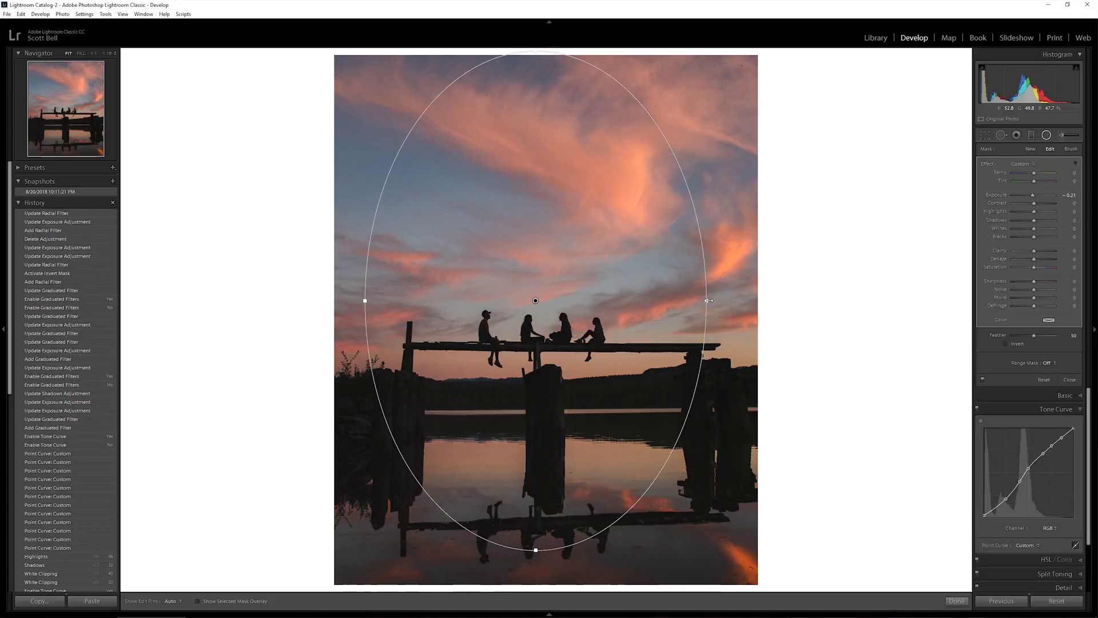
pyautogui.moveTo(708, 301); pyautogui.dragTo(716, 301)
pyautogui.moveTo(535, 301); pyautogui.dragTo(544, 320)
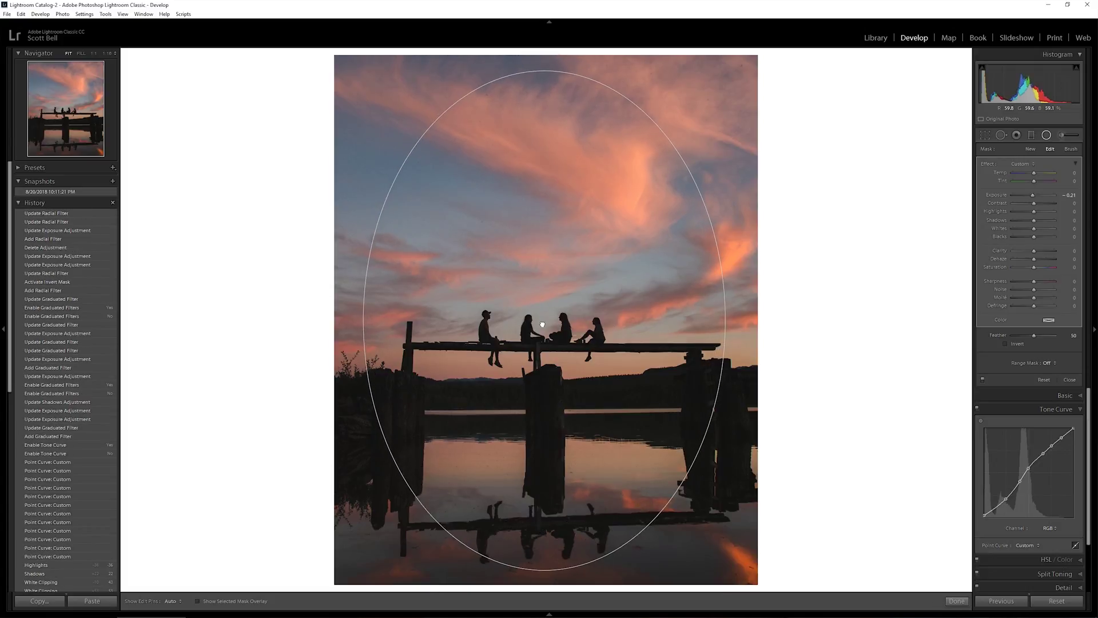
pyautogui.moveTo(365, 320); pyautogui.dragTo(353, 320)
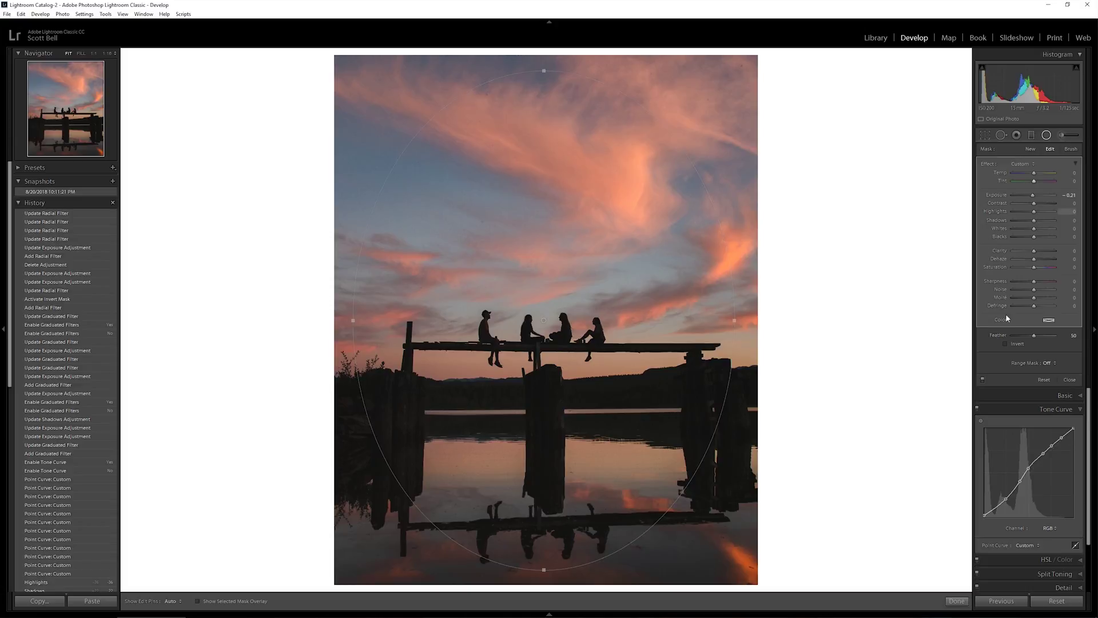
# - Compare the radial filter on and off, raise Feather to 81, and close masking
pyautogui.click(984, 380)
pyautogui.click(983, 379)
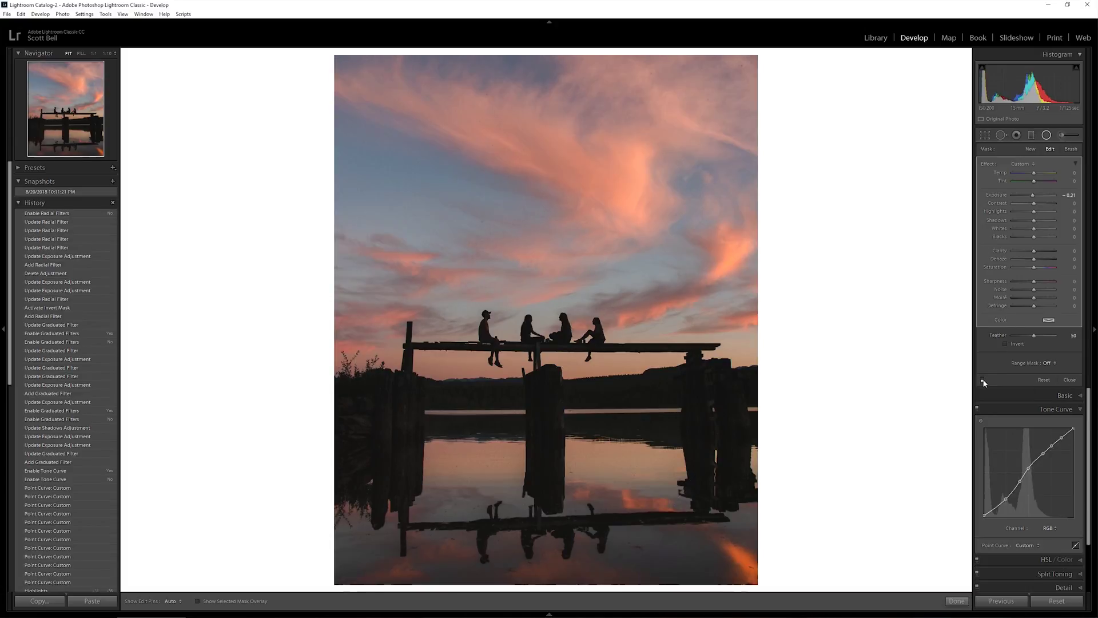
pyautogui.click(983, 380)
pyautogui.moveTo(1034, 335); pyautogui.dragTo(1049, 341)
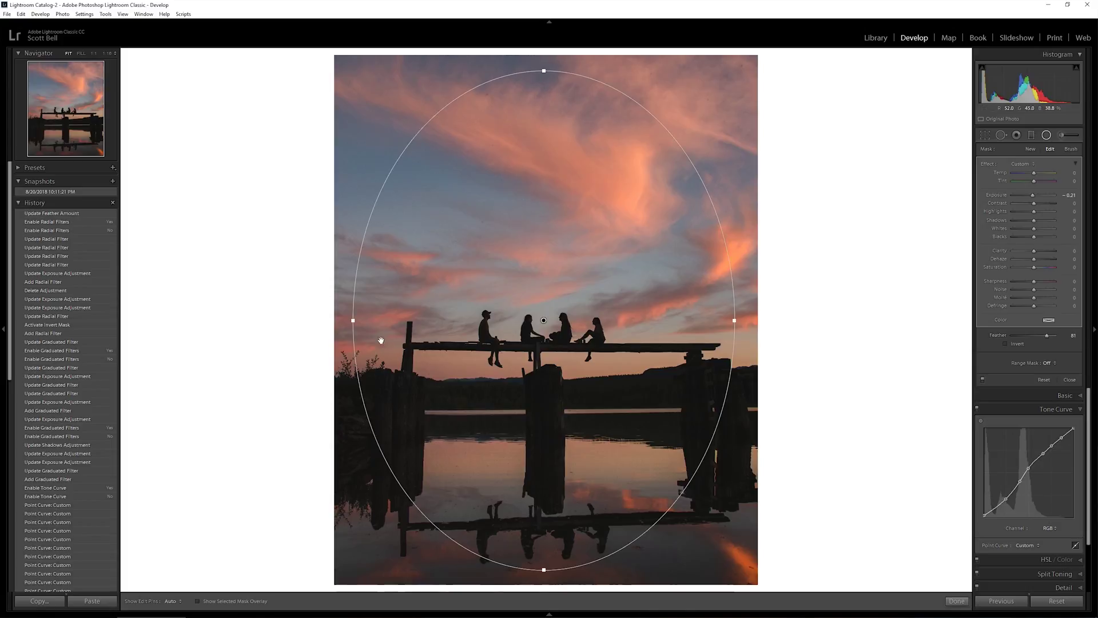
pyautogui.click(345, 320)
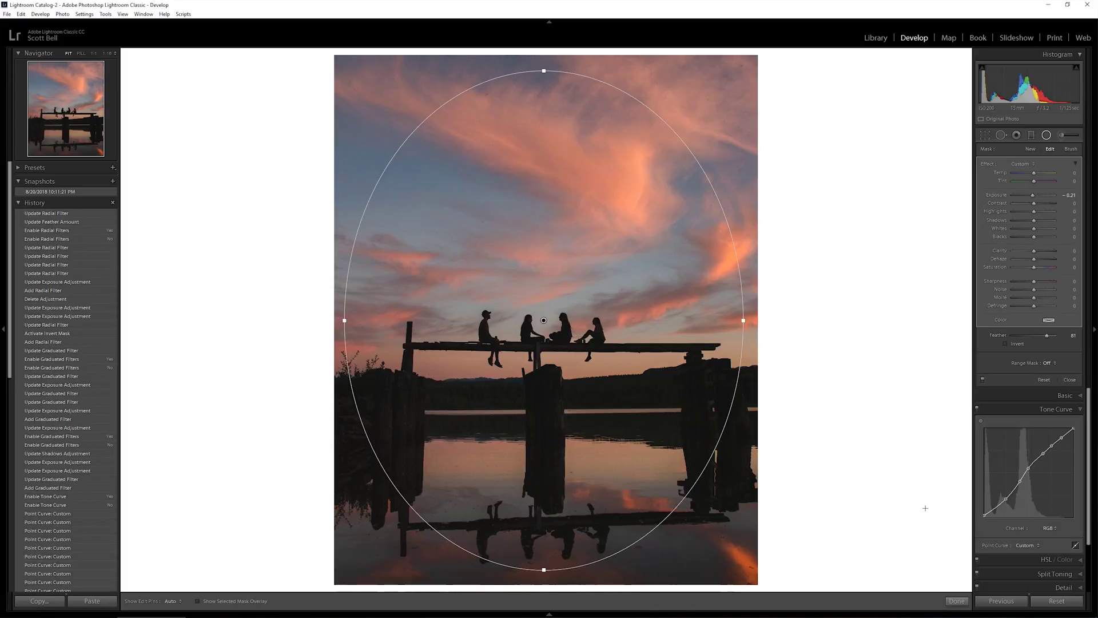
pyautogui.click(955, 600)
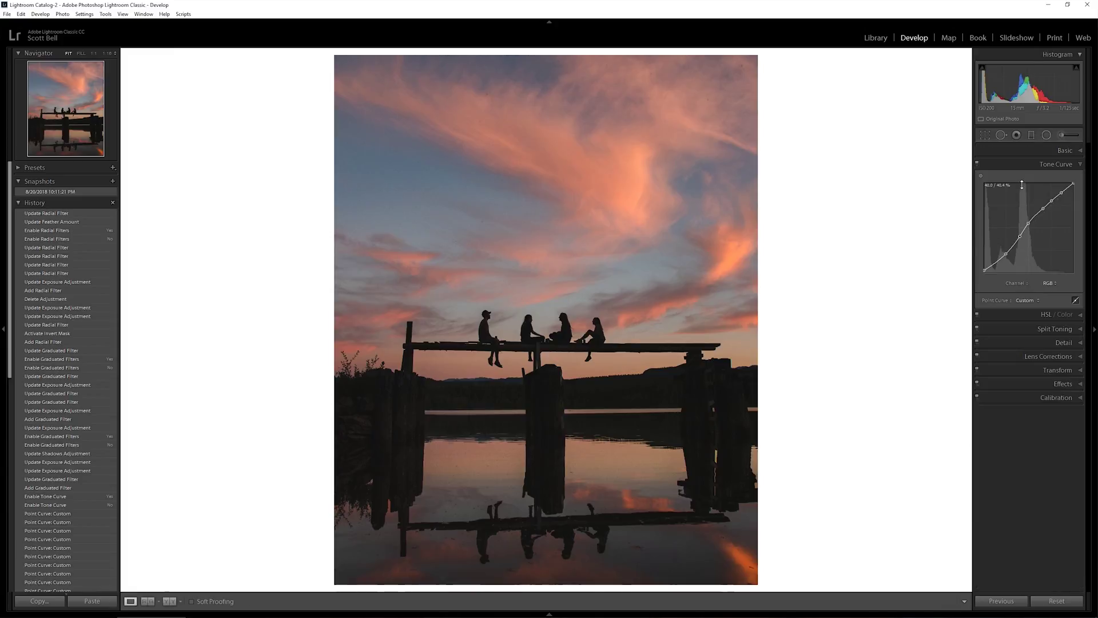
# - Set Sharpening Amount to 32 in the Detail panel
pyautogui.click(1050, 165)
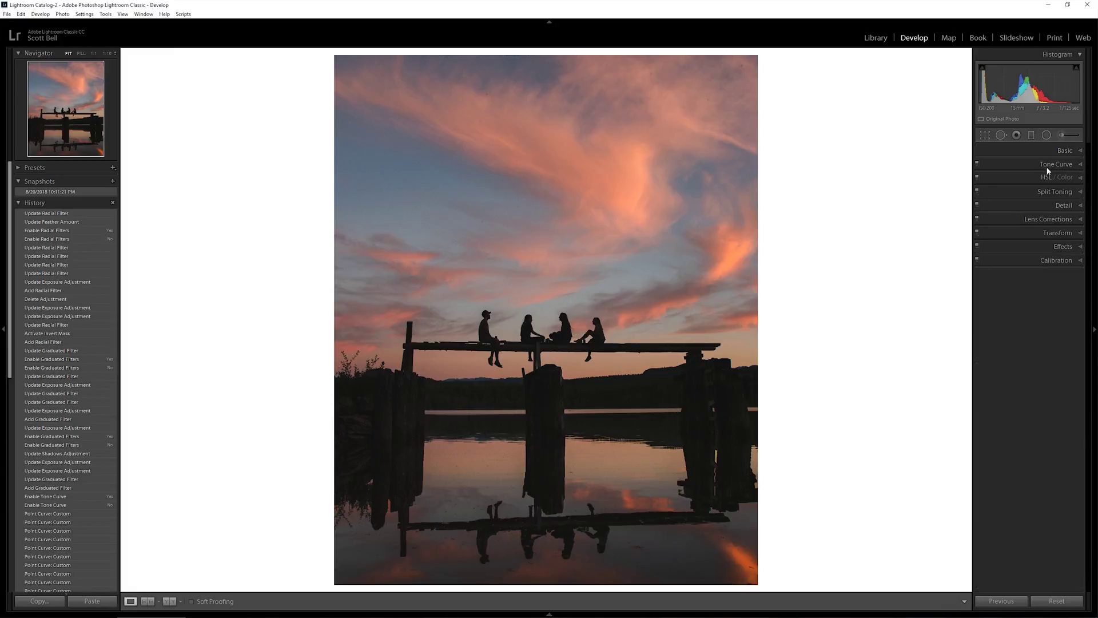
pyautogui.click(1058, 208)
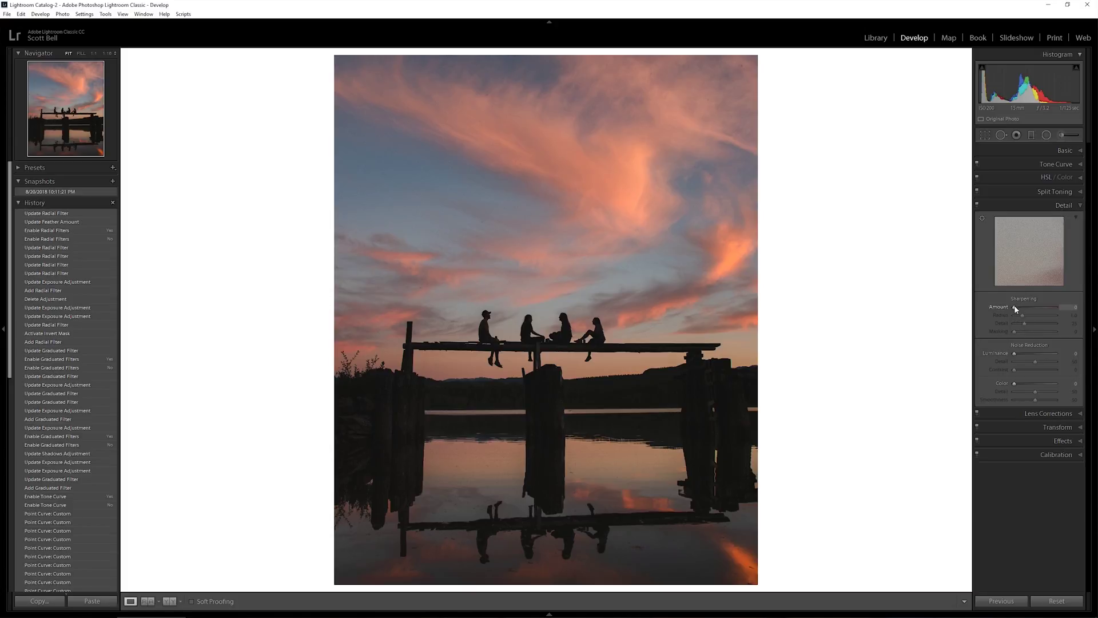
pyautogui.moveTo(1015, 309); pyautogui.dragTo(1025, 310)
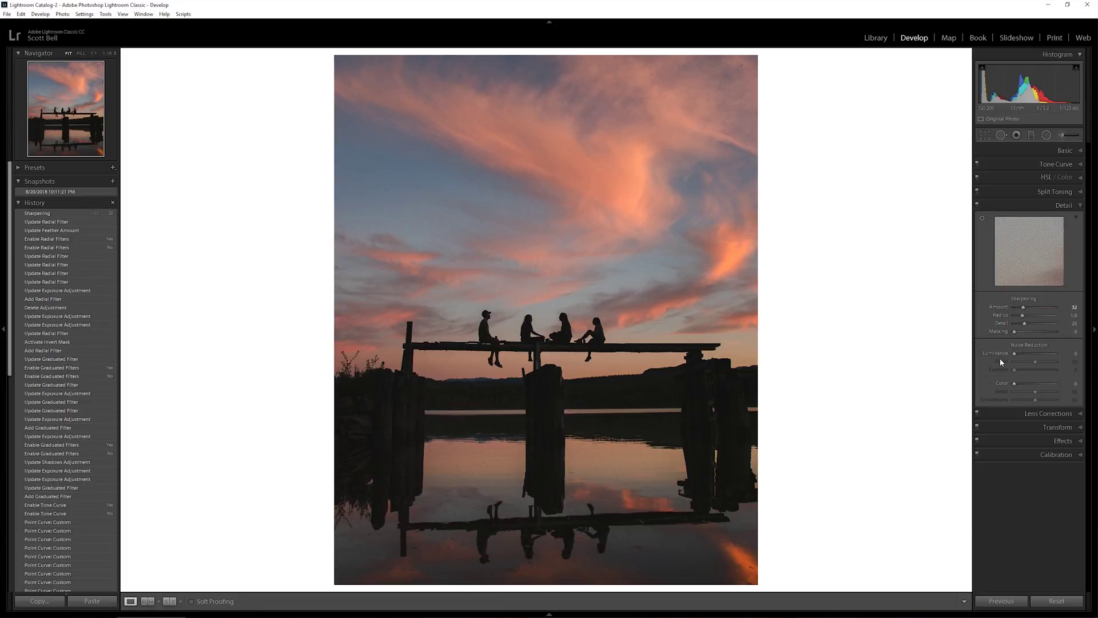
# - Alt-drag sharpening Masking to 71 and set Luminance noise reduction to 10
pyautogui.press('alt')
pyautogui.moveTo(1015, 334); pyautogui.dragTo(1023, 334)
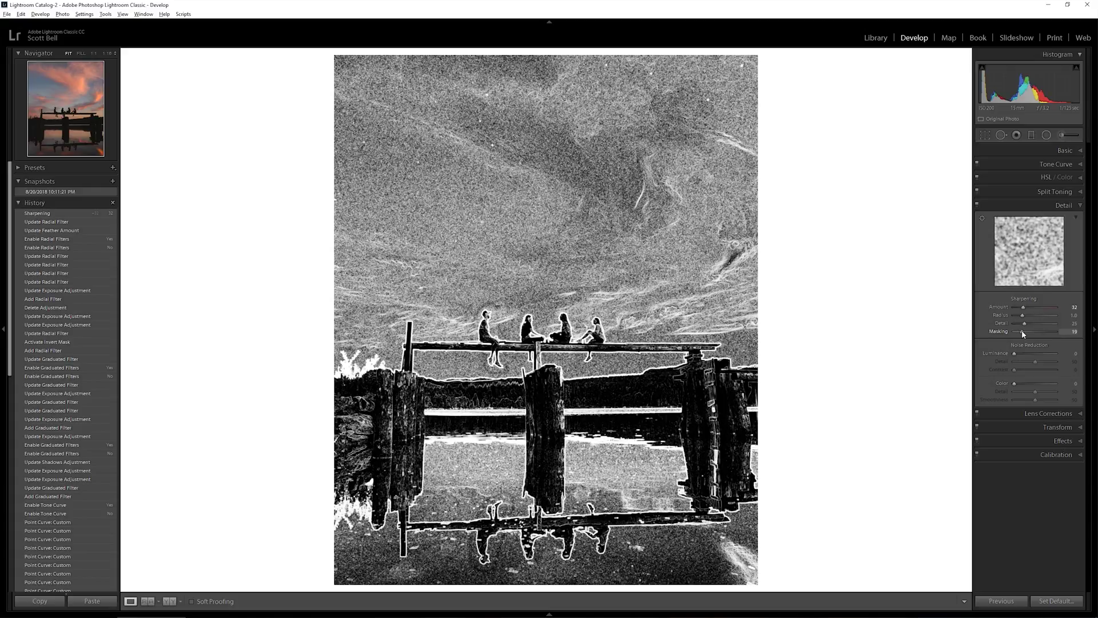
pyautogui.moveTo(1023, 334); pyautogui.dragTo(1044, 335)
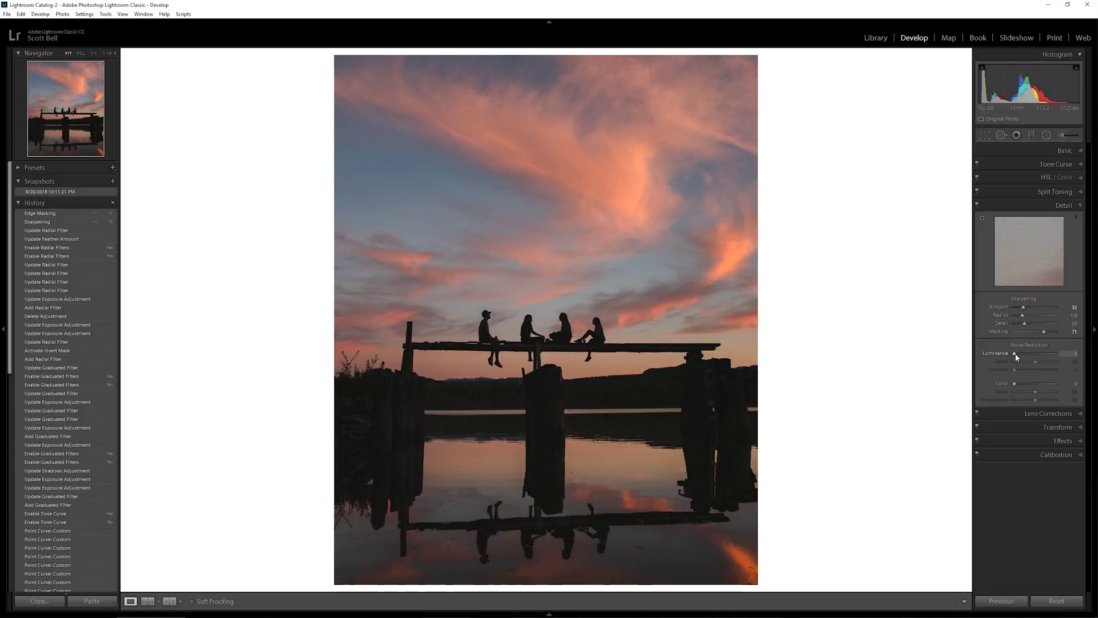
pyautogui.moveTo(1015, 354); pyautogui.dragTo(1016, 354)
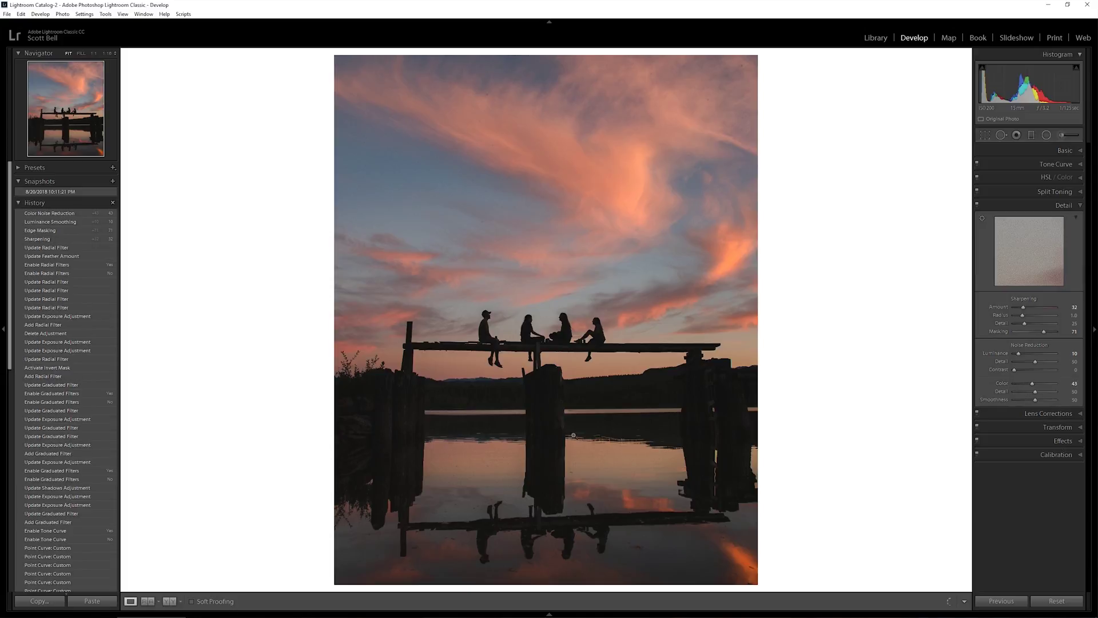
pyautogui.click(1049, 194)
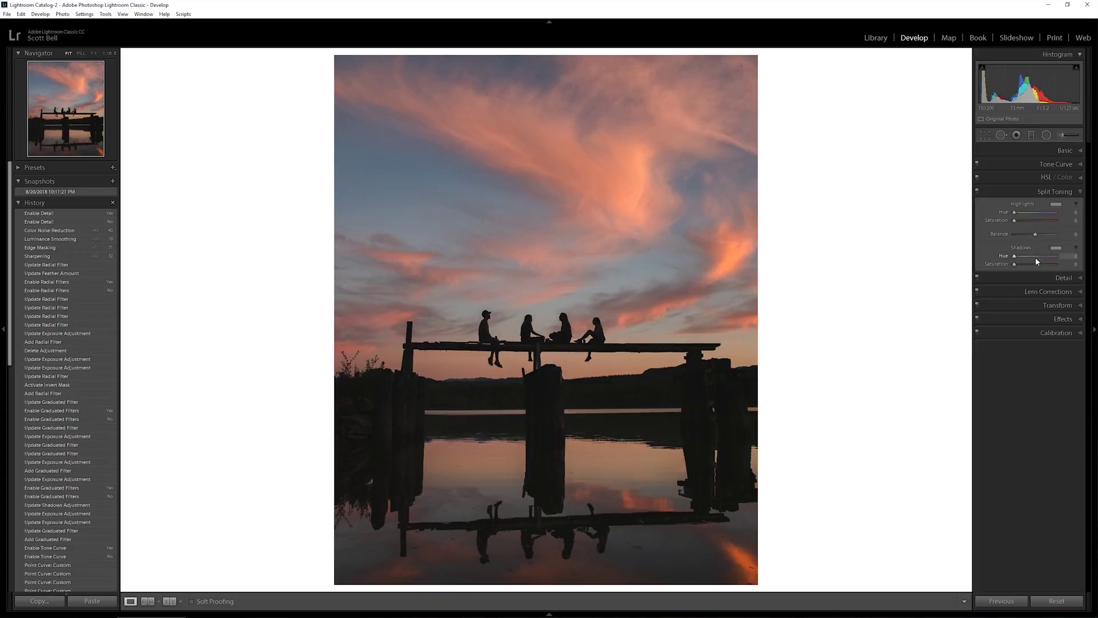
# - Tint the shadows blue at hue 257, saturation 10, and compare with split toning off
pyautogui.moveTo(1046, 258); pyautogui.dragTo(991, 283)
pyautogui.click(1056, 248)
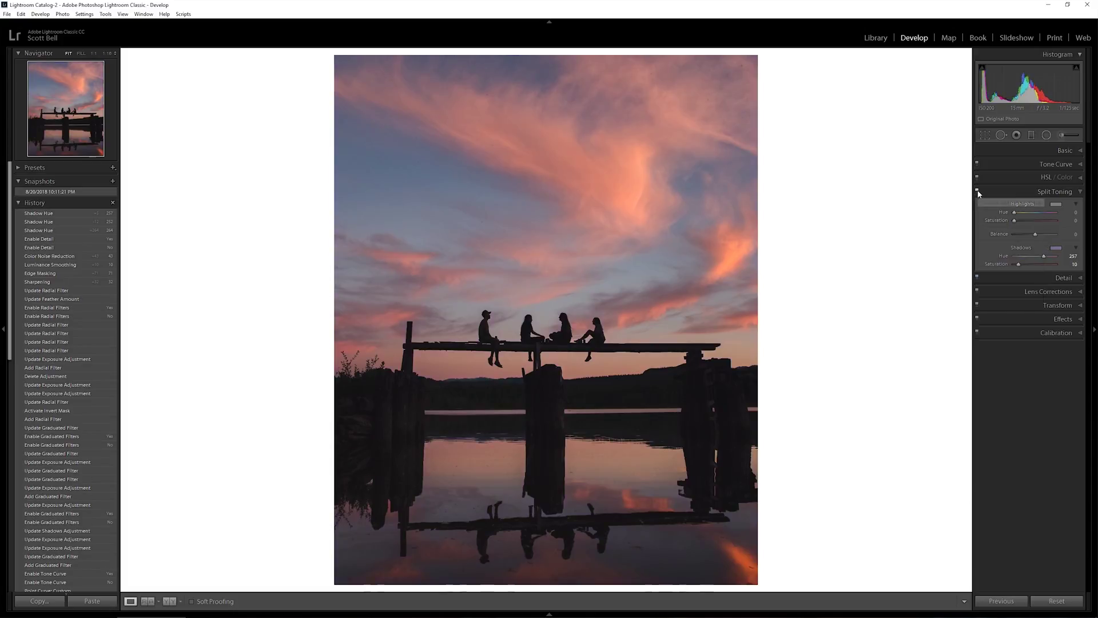
pyautogui.click(978, 193)
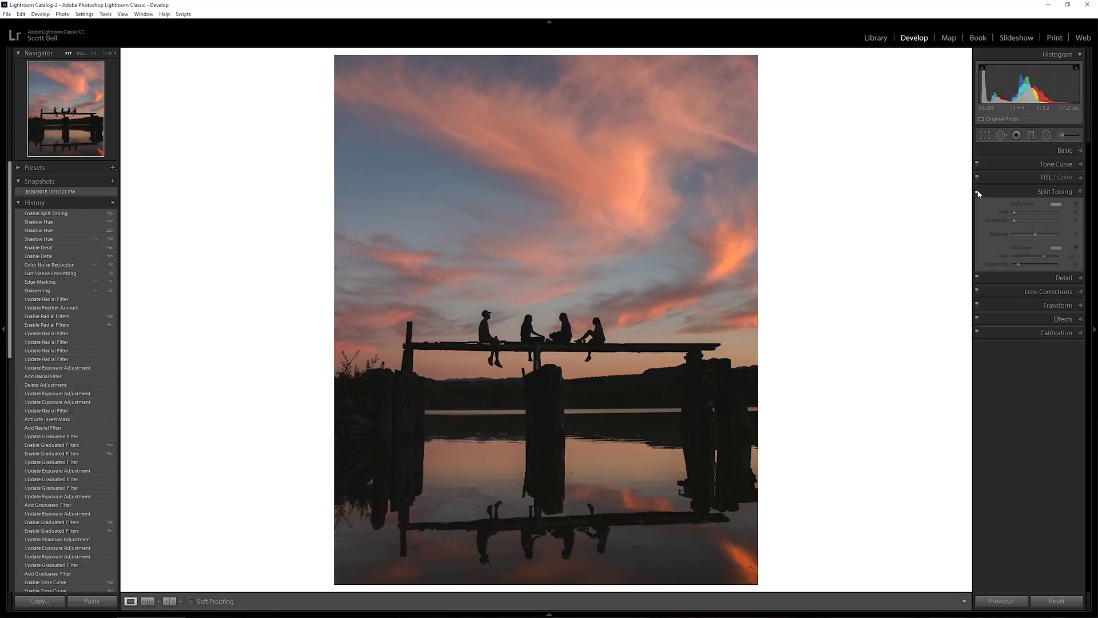
pyautogui.click(977, 192)
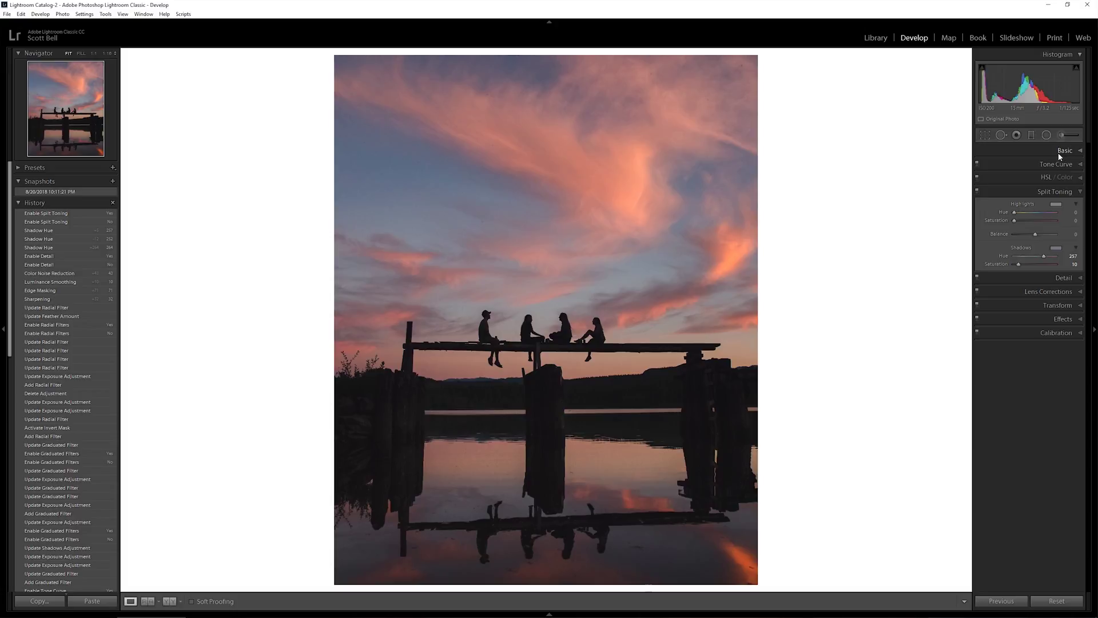
# - Tint the highlights orange at hue 22, saturation 5, and compare before and after
pyautogui.click(1024, 215)
pyautogui.moveTo(1025, 215)
pyautogui.mouseDown()
pyautogui.moveTo(1040, 213)
pyautogui.moveTo(1016, 222)
pyautogui.mouseUp()
pyautogui.click(1017, 212)
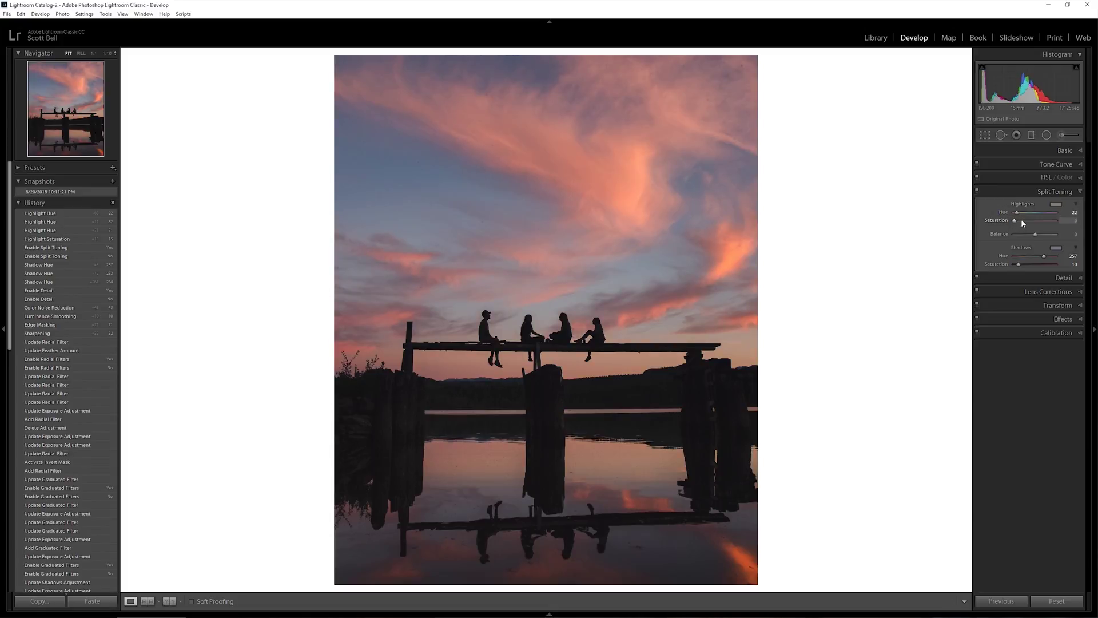
pyautogui.click(977, 193)
pyautogui.click(977, 192)
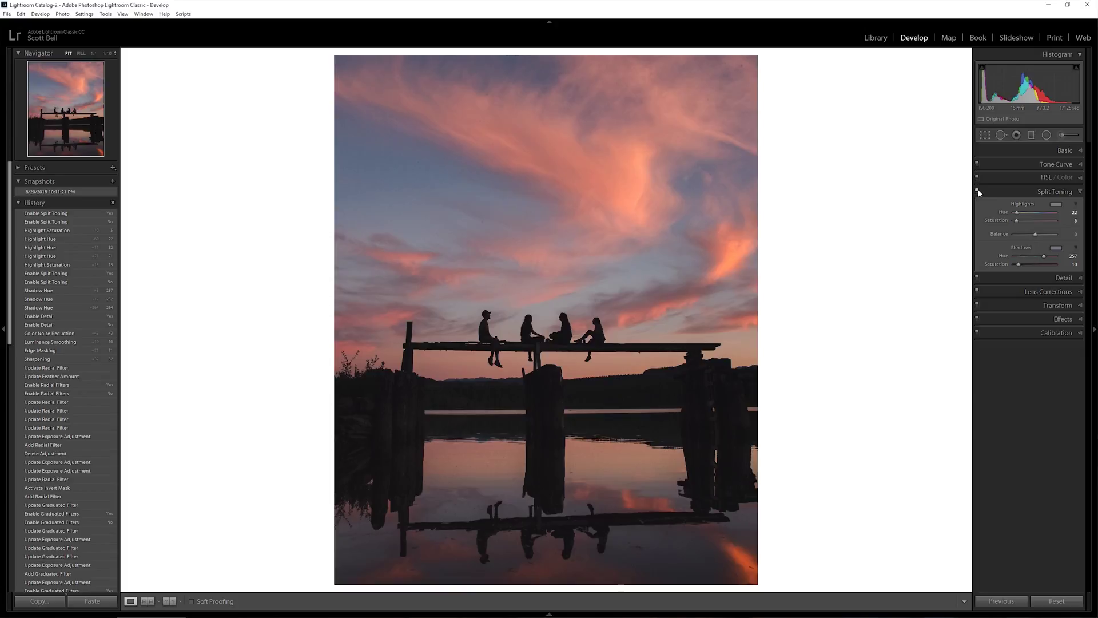
# - Try a clarity boost in the Basic panel, reset it, then add a slight amount
pyautogui.click(1050, 151)
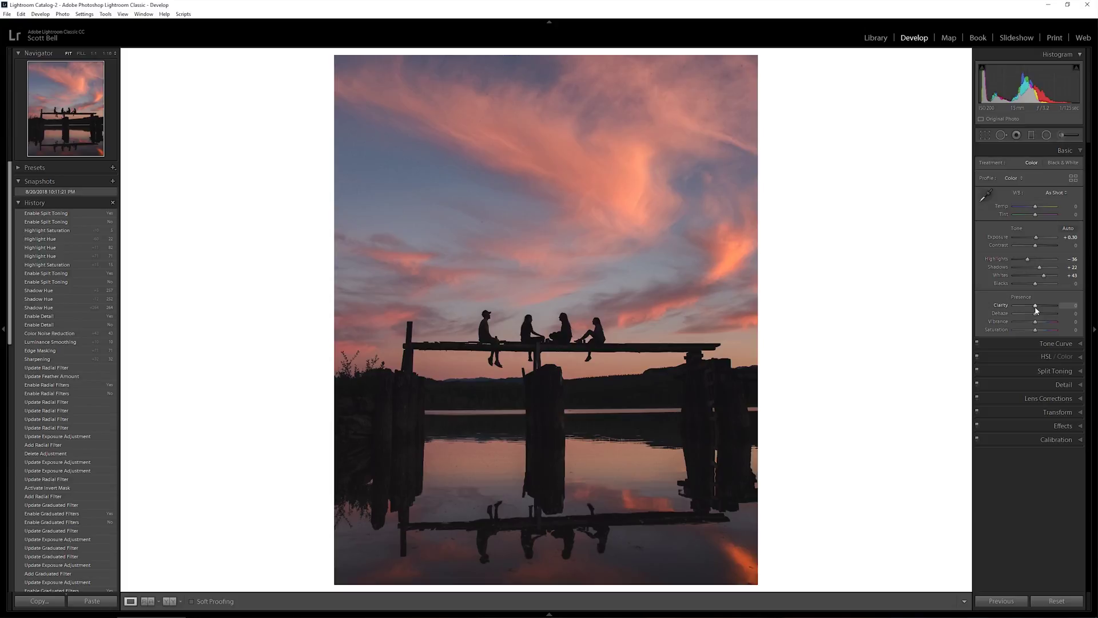
pyautogui.moveTo(1037, 309)
pyautogui.mouseDown()
pyautogui.moveTo(1054, 310)
pyautogui.moveTo(1038, 307)
pyautogui.mouseUp()
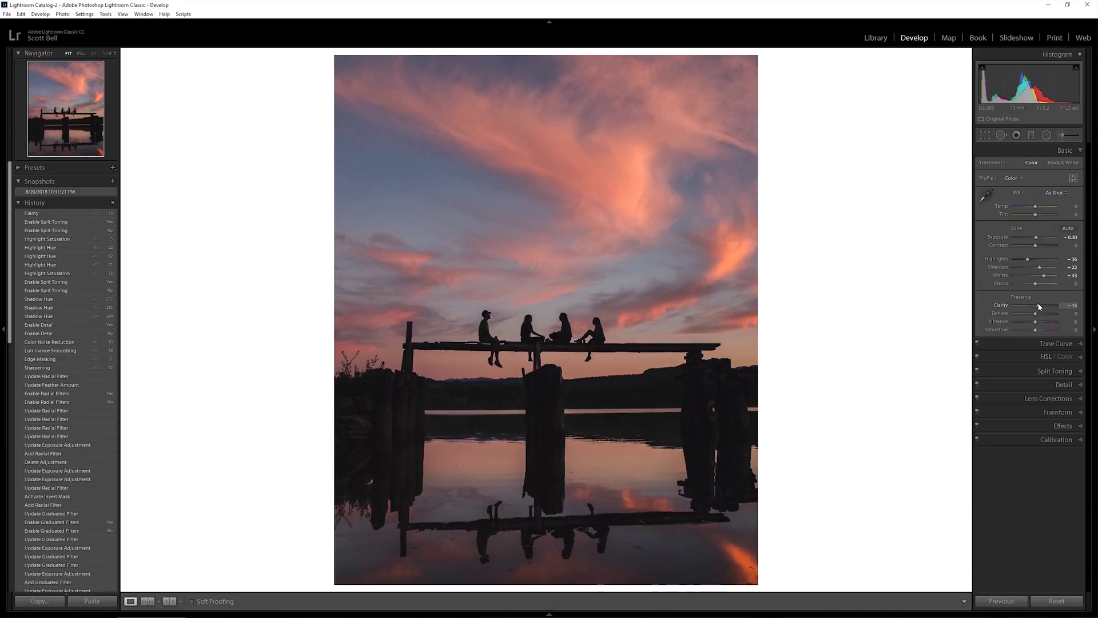
pyautogui.doubleClick(1038, 307)
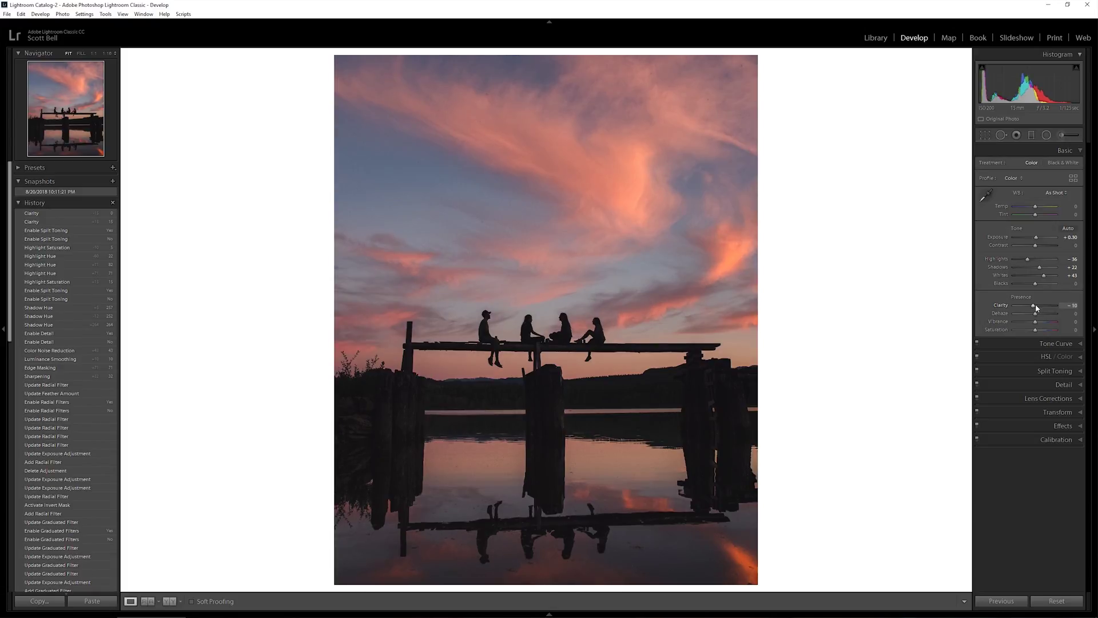
pyautogui.moveTo(1036, 307); pyautogui.dragTo(1037, 307)
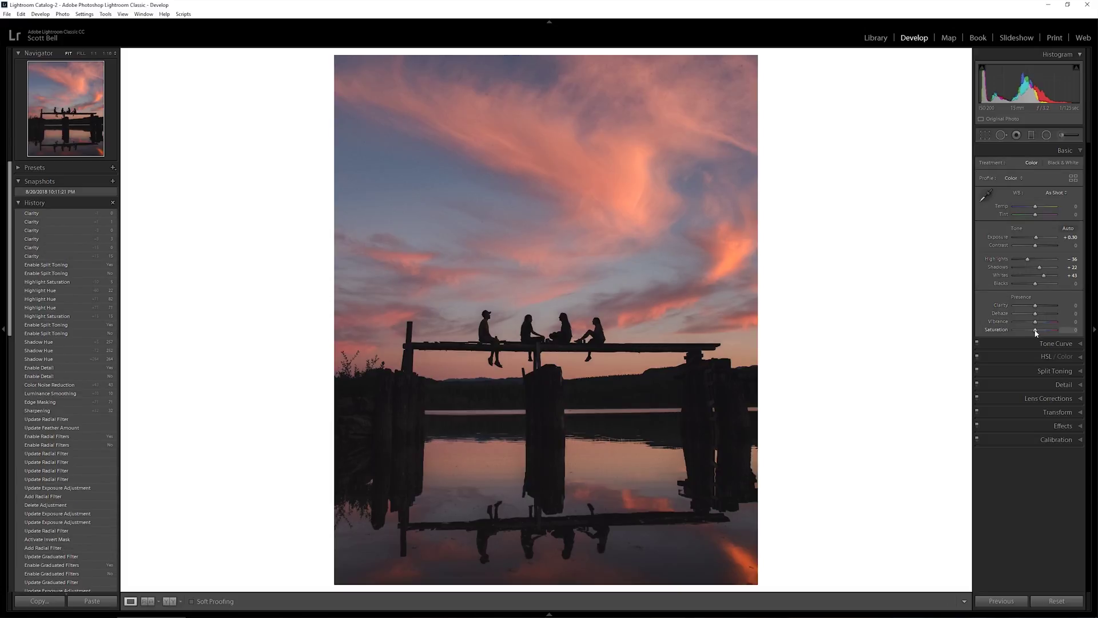
# - Raise Saturation to +5 and settle Exposure at +0.40
pyautogui.moveTo(1036, 333); pyautogui.dragTo(1037, 333)
pyautogui.moveTo(1037, 333); pyautogui.dragTo(1036, 333)
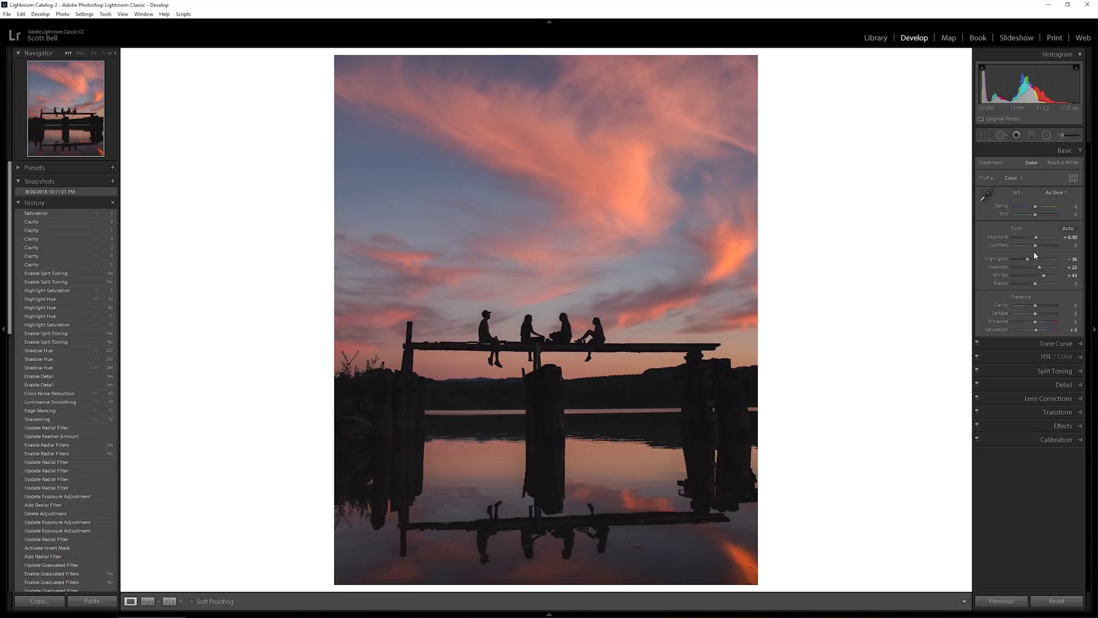
pyautogui.press('Up')
pyautogui.press('Up')
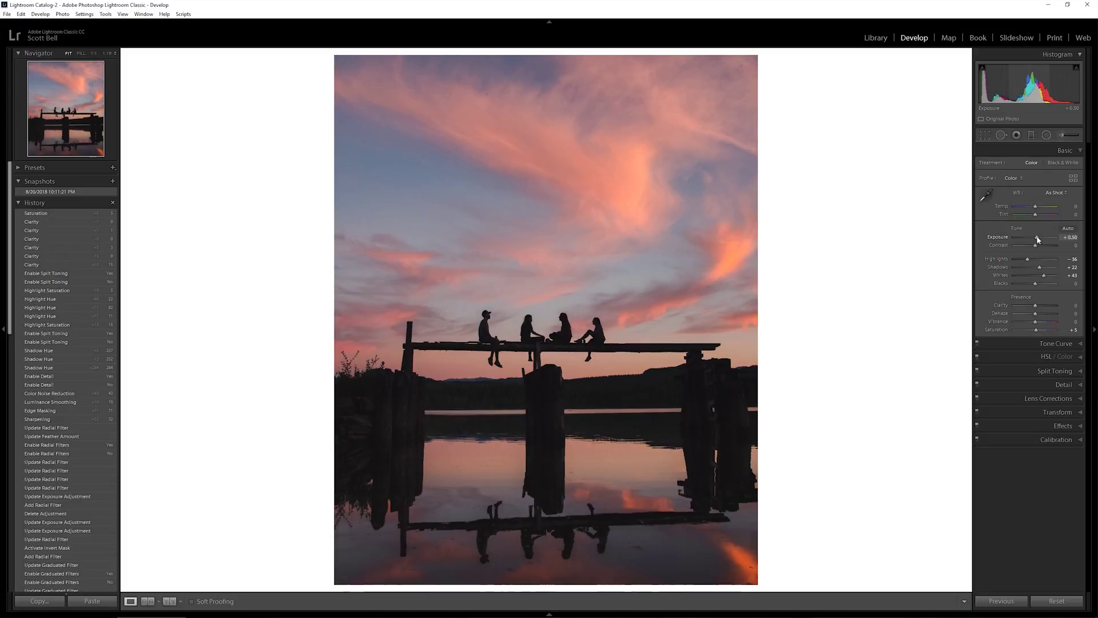
pyautogui.press('Down')
pyautogui.press('Down')
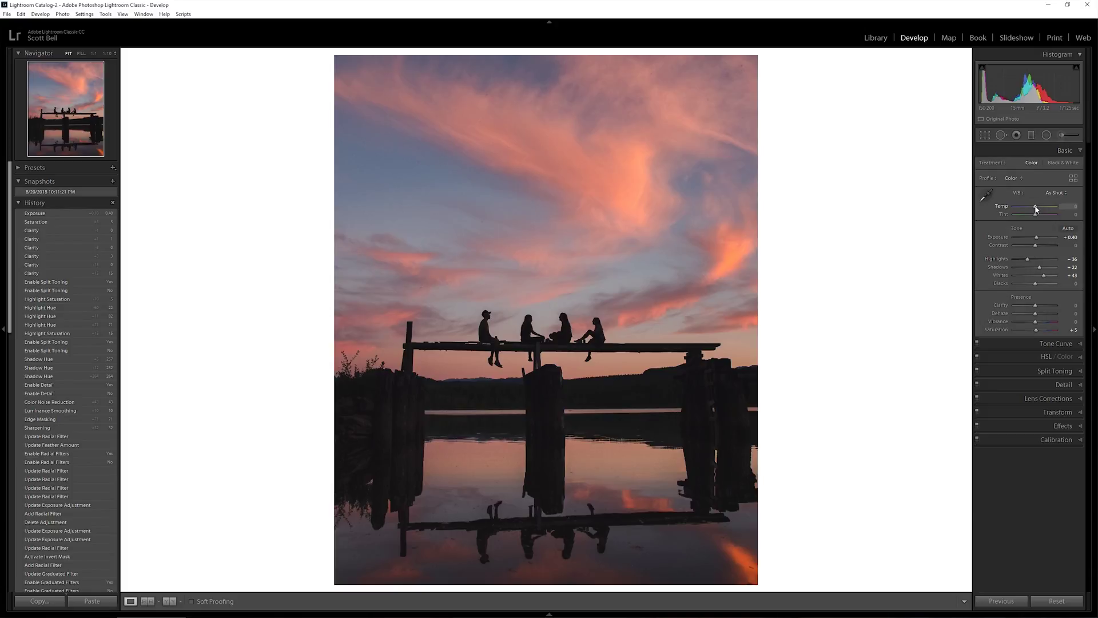
# - Cool the white balance to Temp -3 and set Tint to exactly +3
pyautogui.moveTo(1036, 209); pyautogui.dragTo(1035, 209)
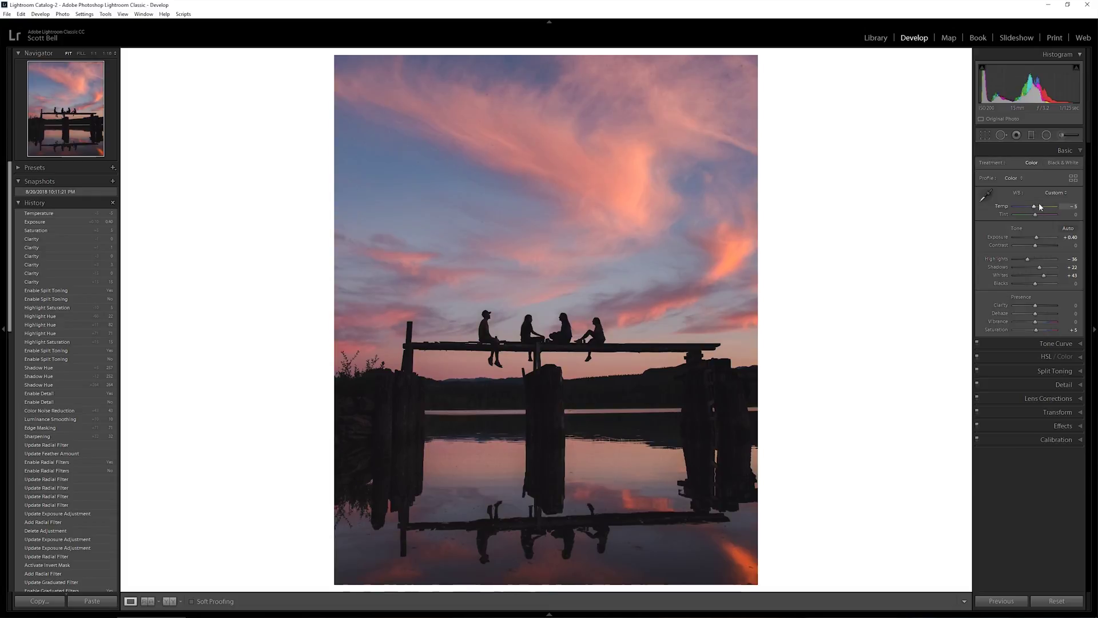
pyautogui.moveTo(1069, 207); pyautogui.dragTo(1072, 209)
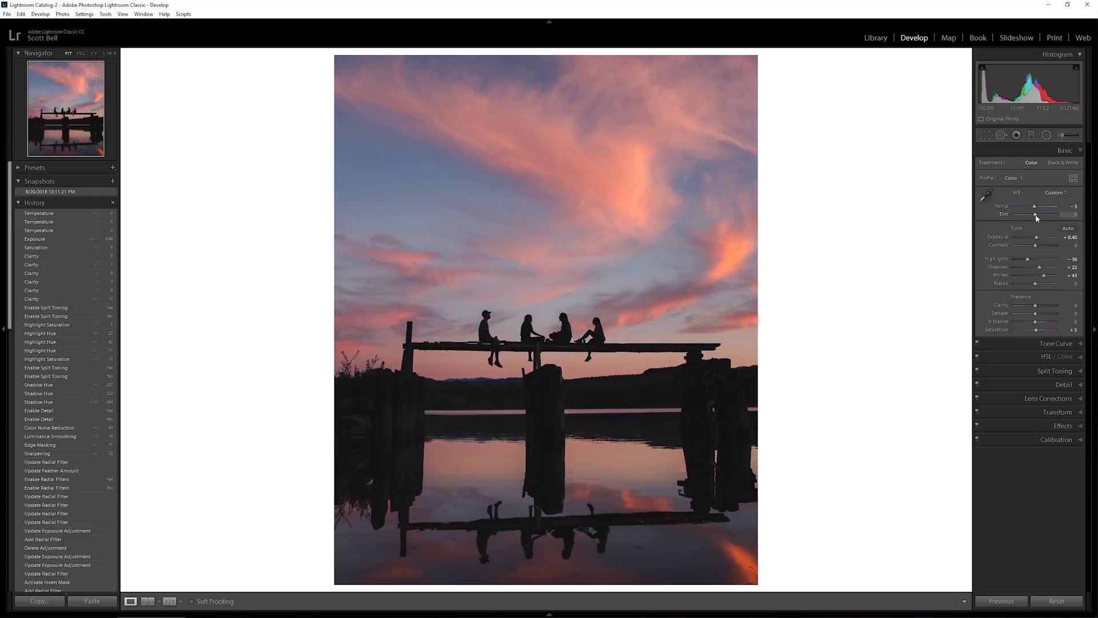
pyautogui.moveTo(1036, 217); pyautogui.dragTo(1037, 218)
pyautogui.click(1073, 214)
pyautogui.write('3')
pyautogui.press('Return')
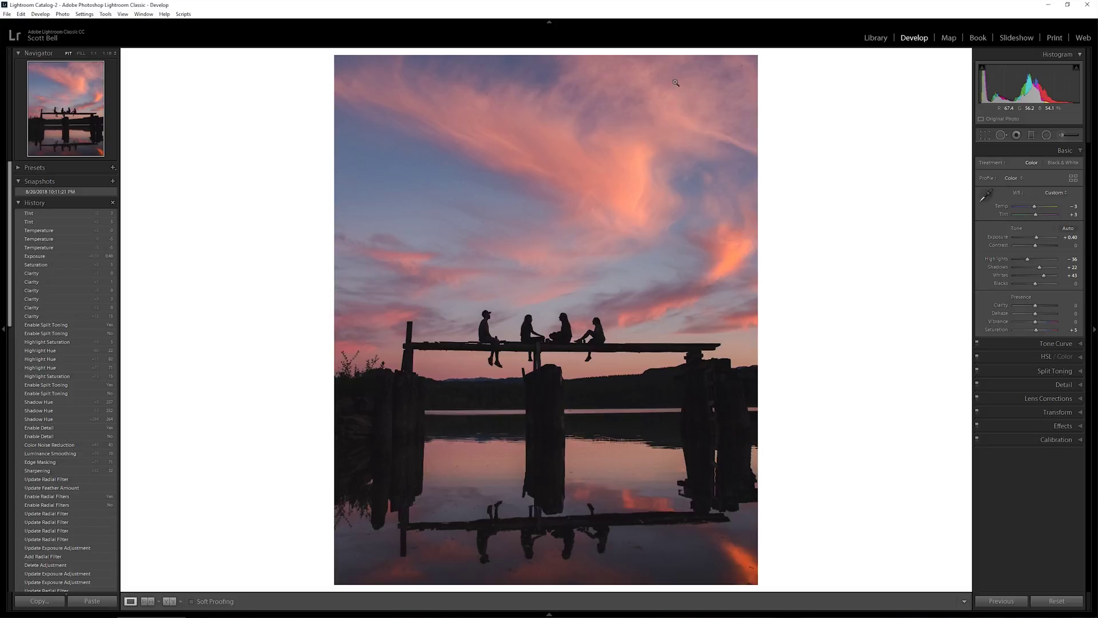
pyautogui.click(491, 96)
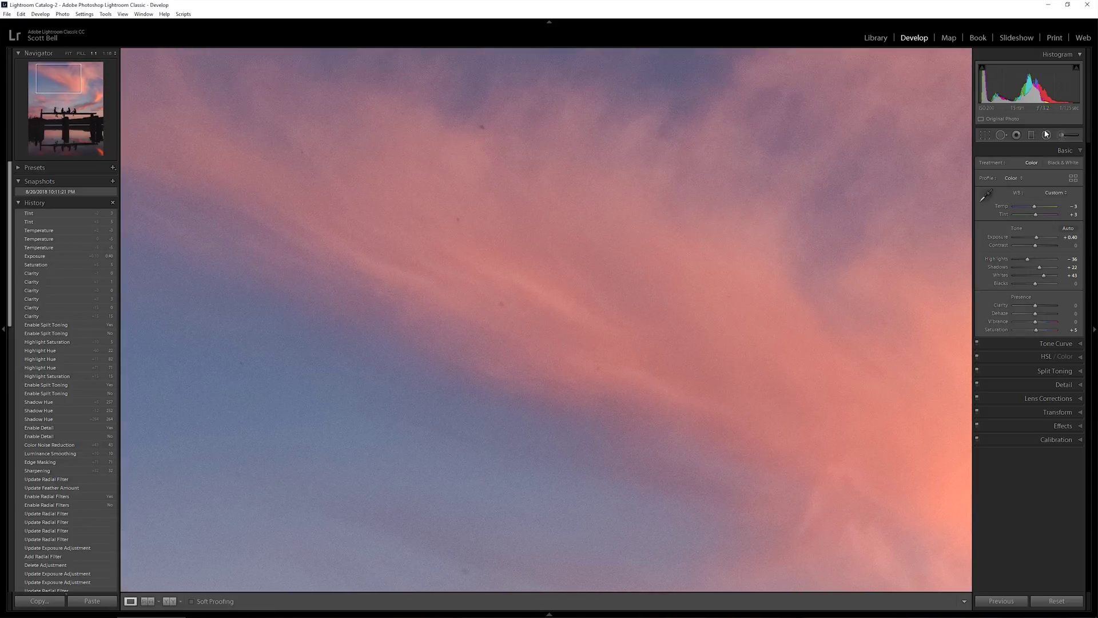
# - Heal three dark specks in the central sky with Spot Removal
pyautogui.click(1001, 135)
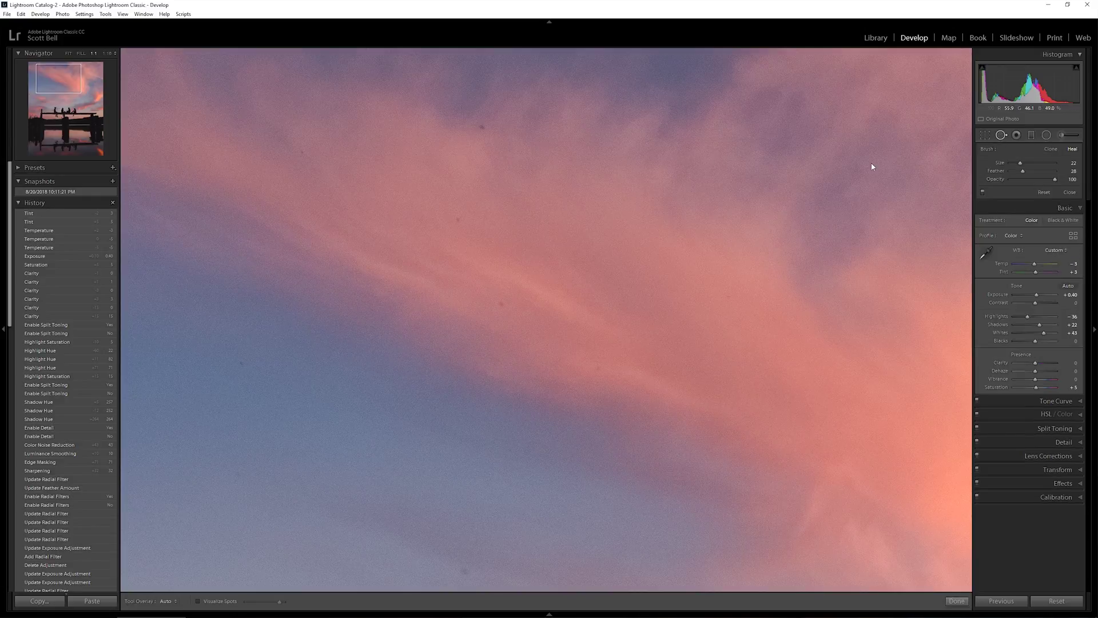
pyautogui.click(482, 126)
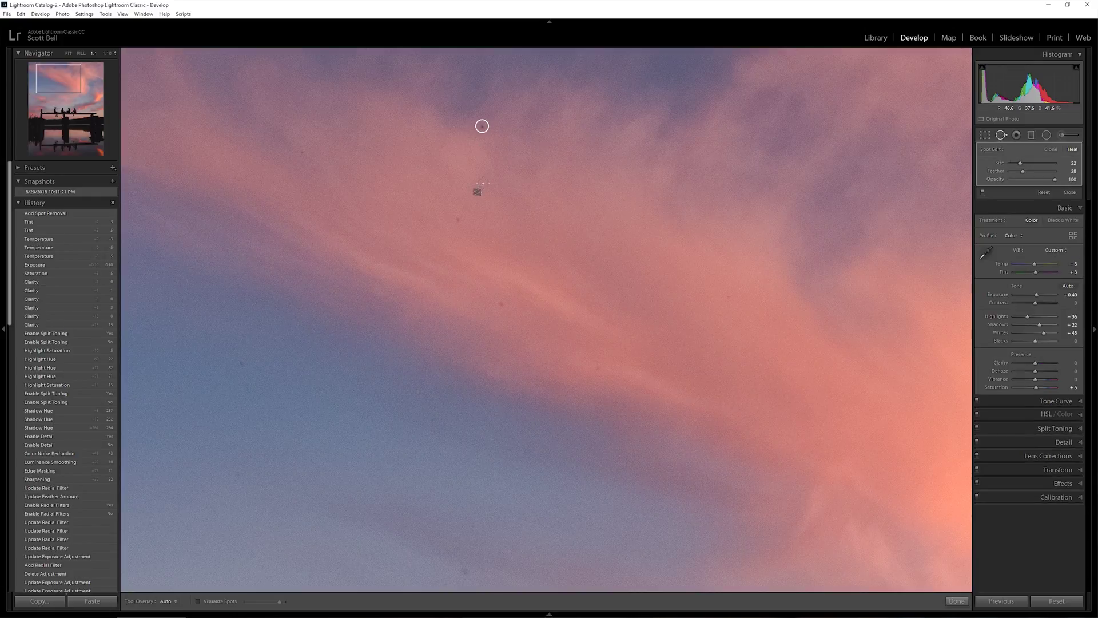
pyautogui.click(457, 219)
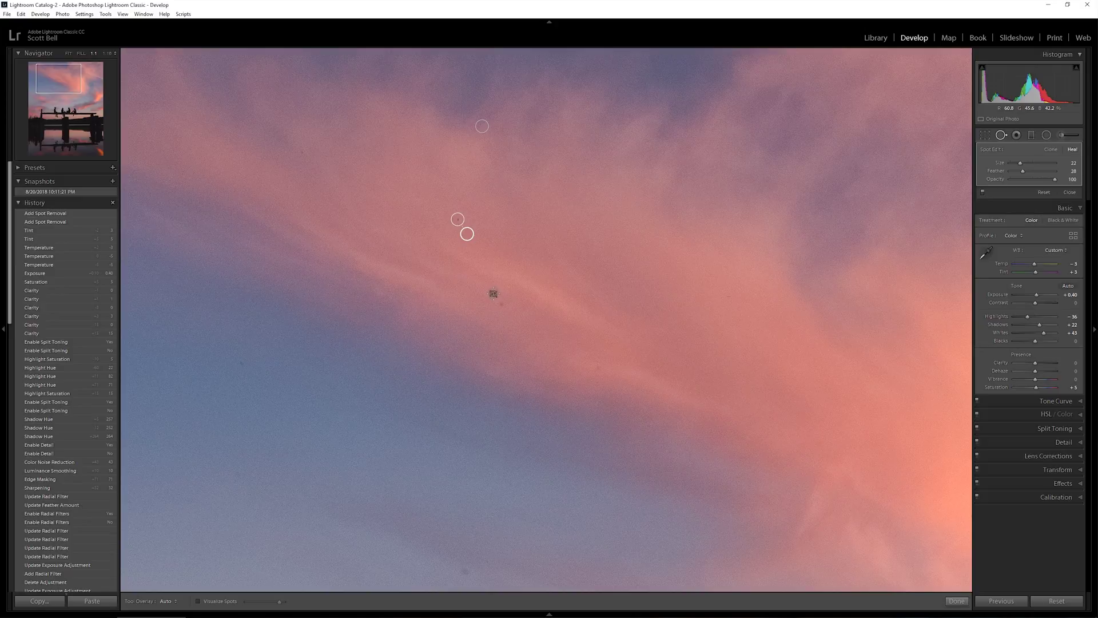
pyautogui.click(502, 305)
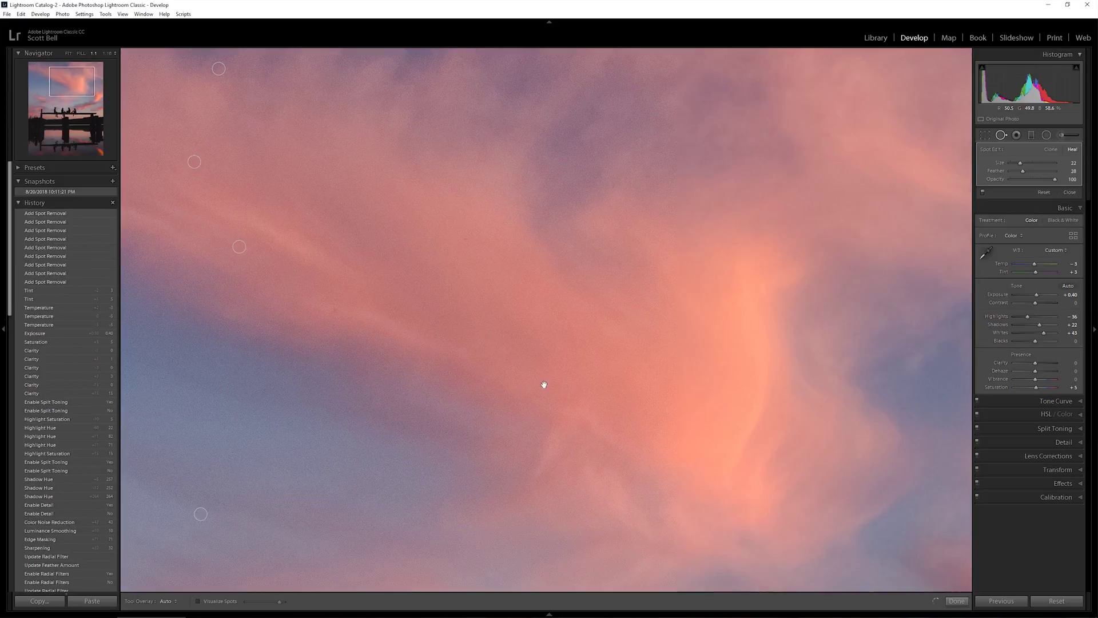
# - Heal further specks in the upper-right sky and above the people, then close Spot Removal
pyautogui.moveTo(544, 385); pyautogui.dragTo(299, 399)
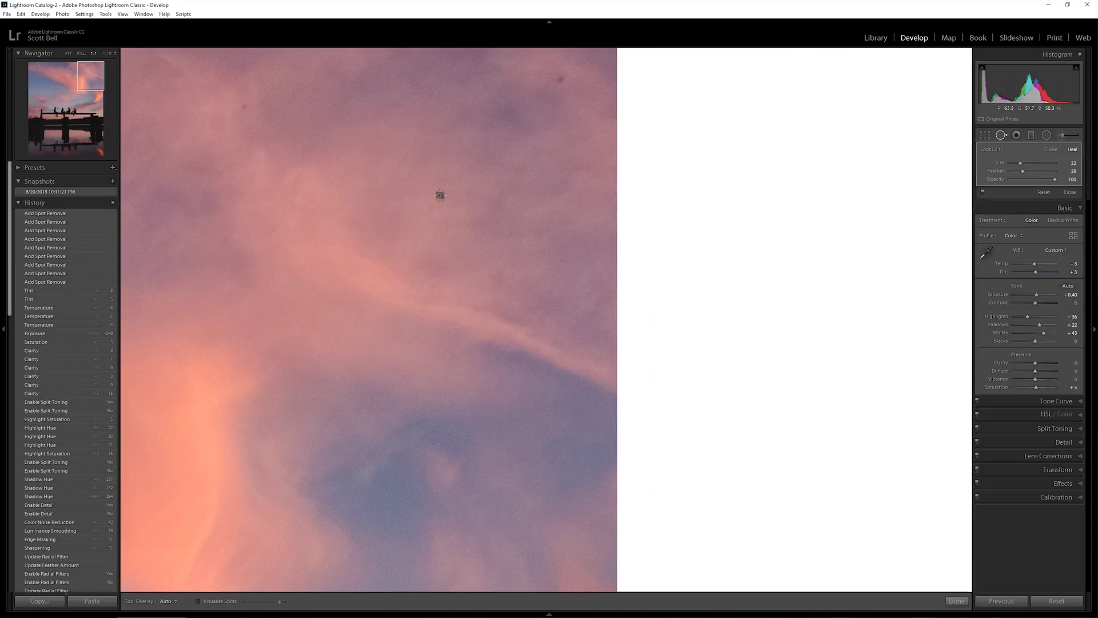
pyautogui.click(440, 196)
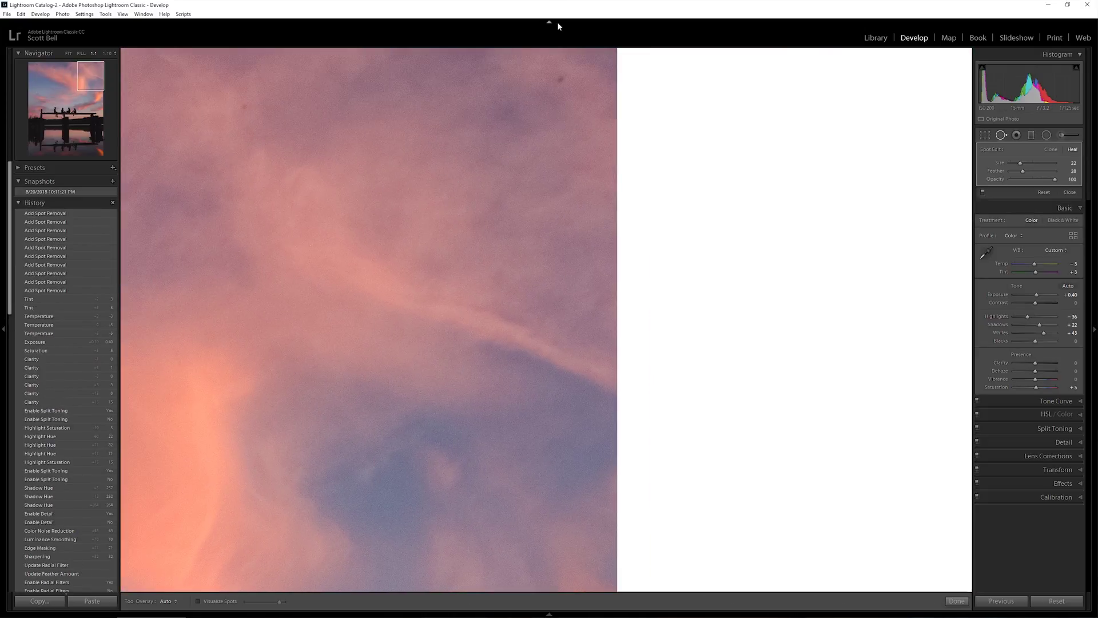
pyautogui.click(561, 80)
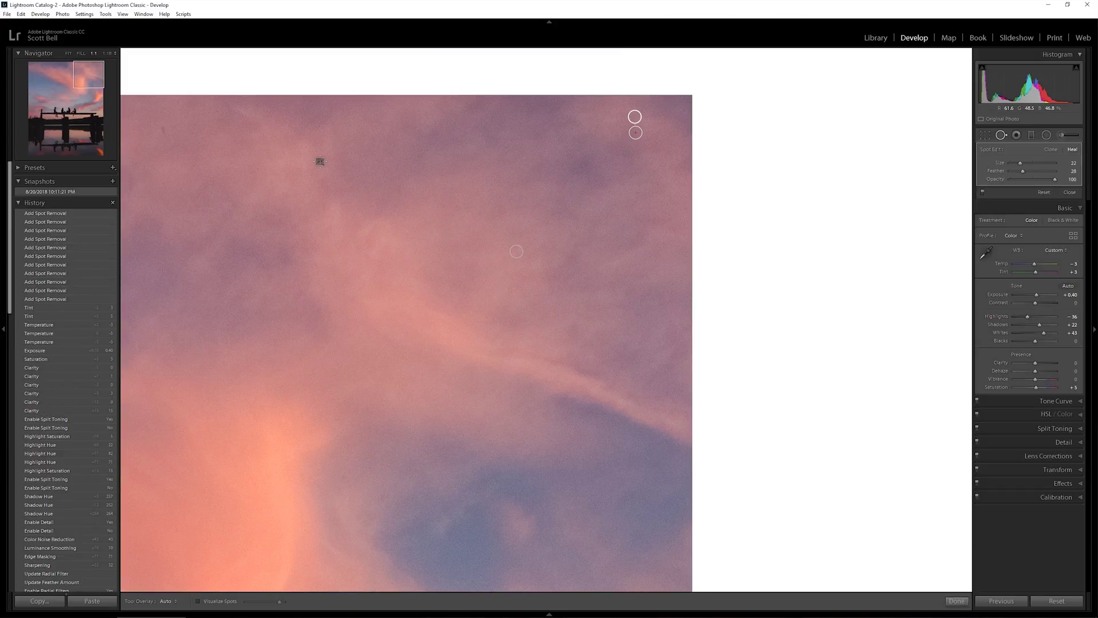
pyautogui.click(320, 162)
pyautogui.press('z')
pyautogui.press('z')
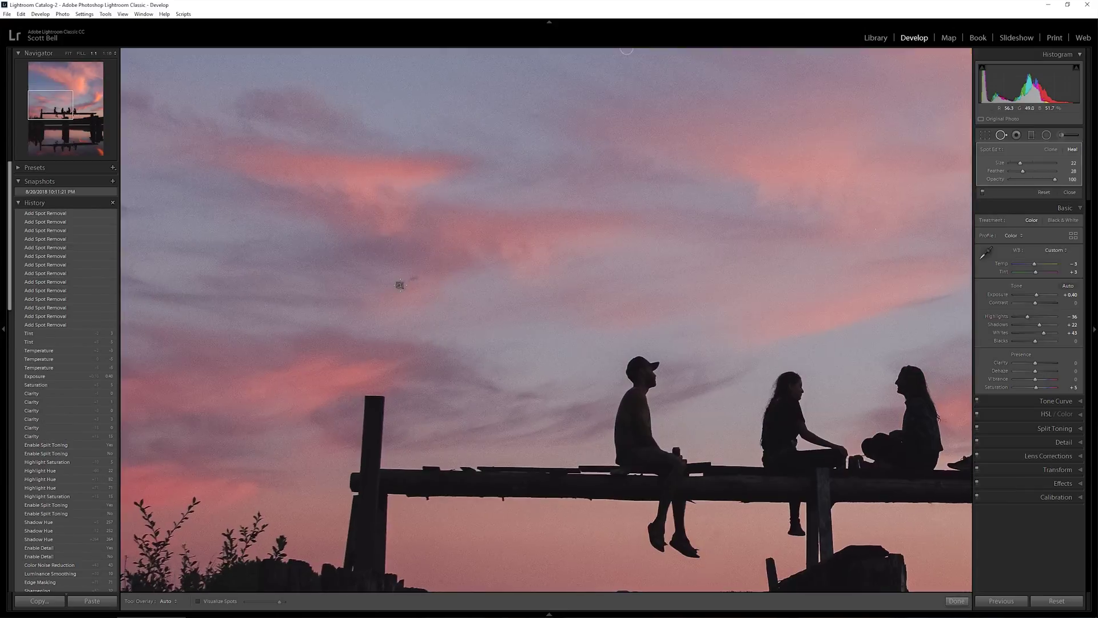
pyautogui.click(413, 277)
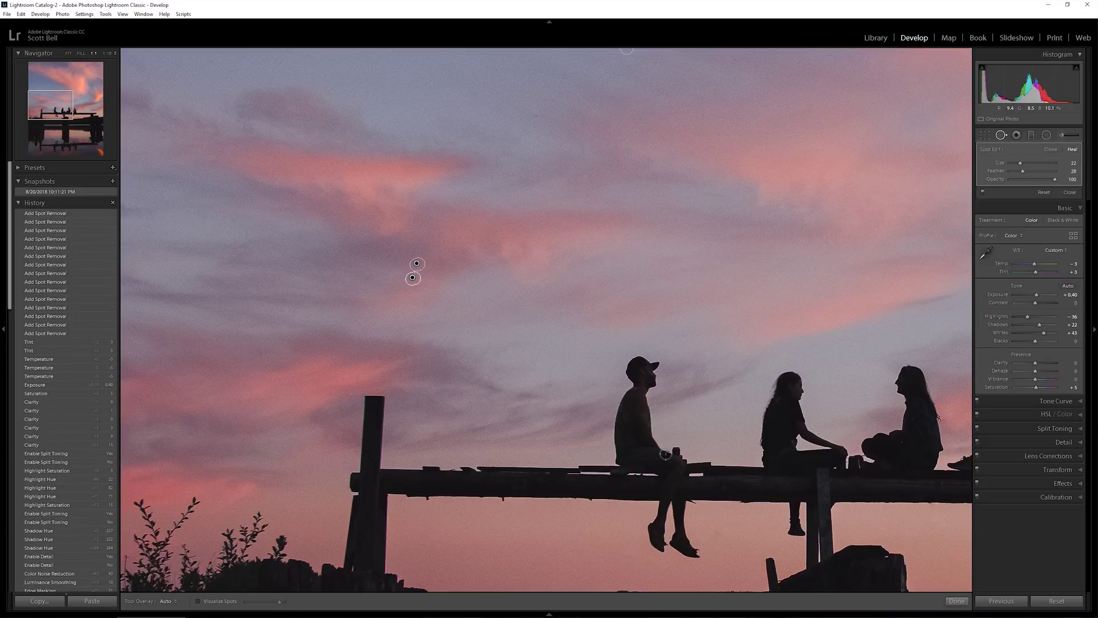
pyautogui.moveTo(782, 350); pyautogui.dragTo(625, 347)
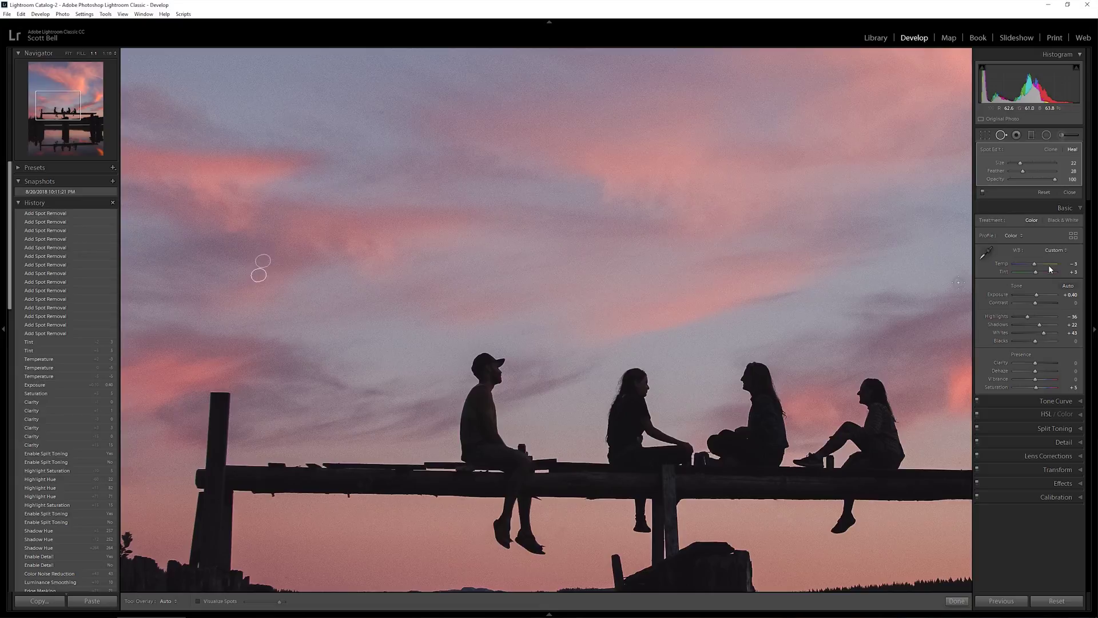
pyautogui.click(1070, 192)
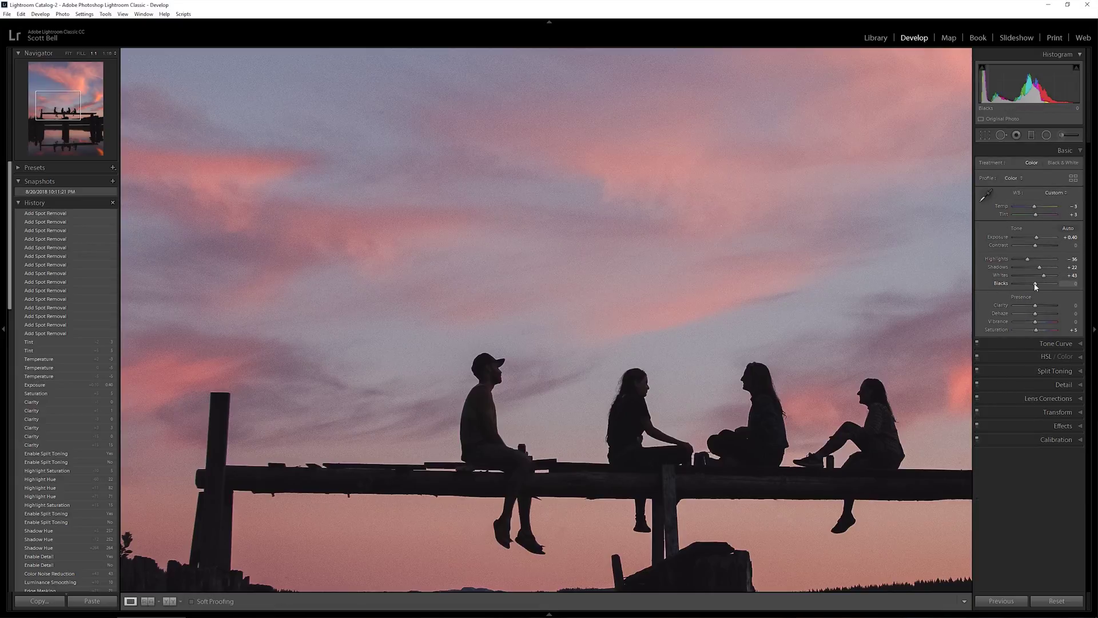
# - Set Blacks -10, Whites +33 and Exposure +0.50, then reset all edits to view the original
pyautogui.moveTo(1035, 284); pyautogui.dragTo(1035, 285)
pyautogui.moveTo(1044, 278); pyautogui.dragTo(1043, 278)
pyautogui.click(672, 357)
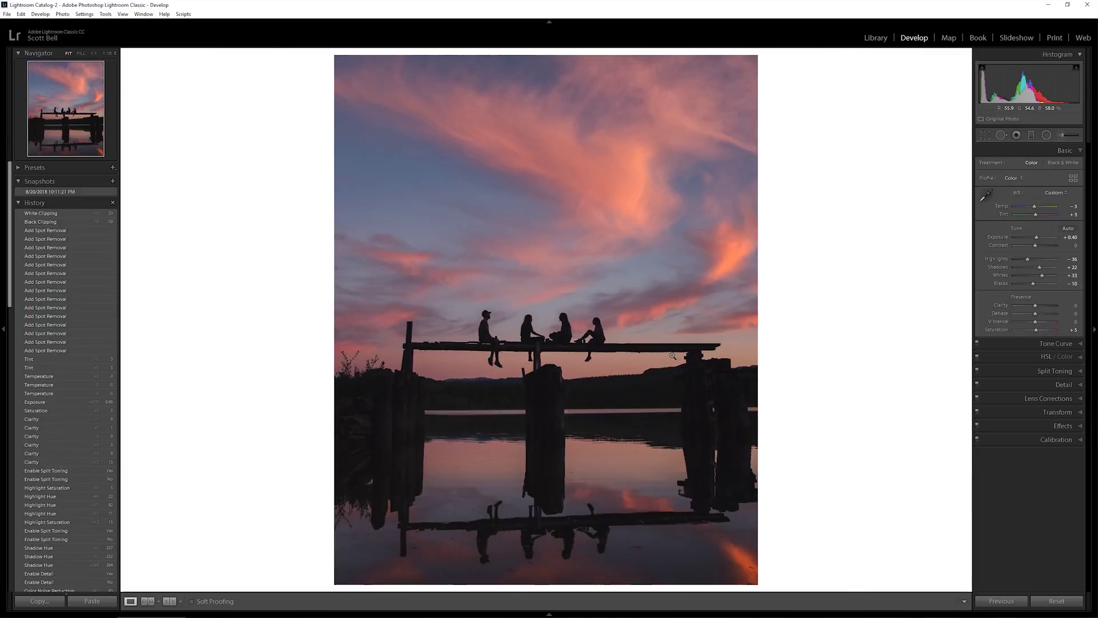
pyautogui.click(673, 356)
pyautogui.click(671, 355)
pyautogui.scroll(1, 1038, 239)
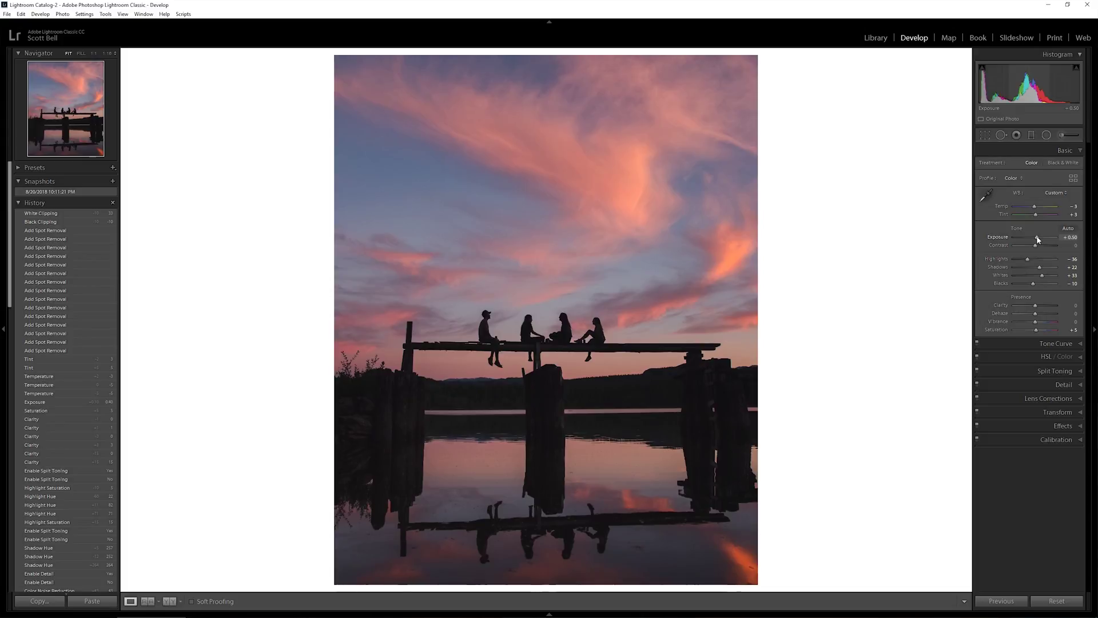
pyautogui.click(1056, 600)
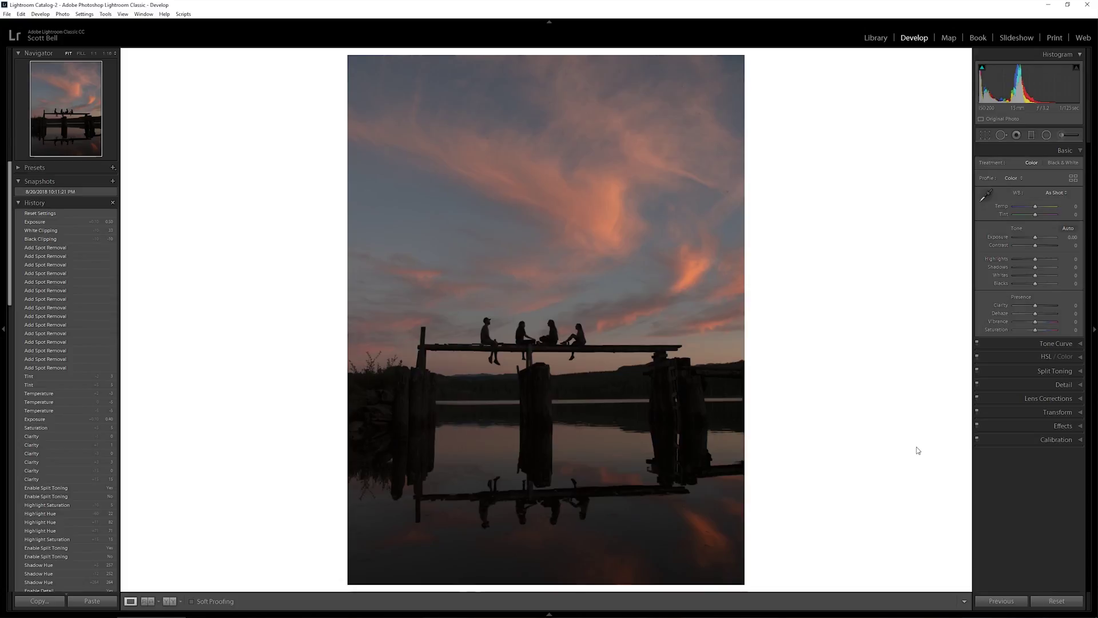
pyautogui.hotkey('ctrl', 'z')
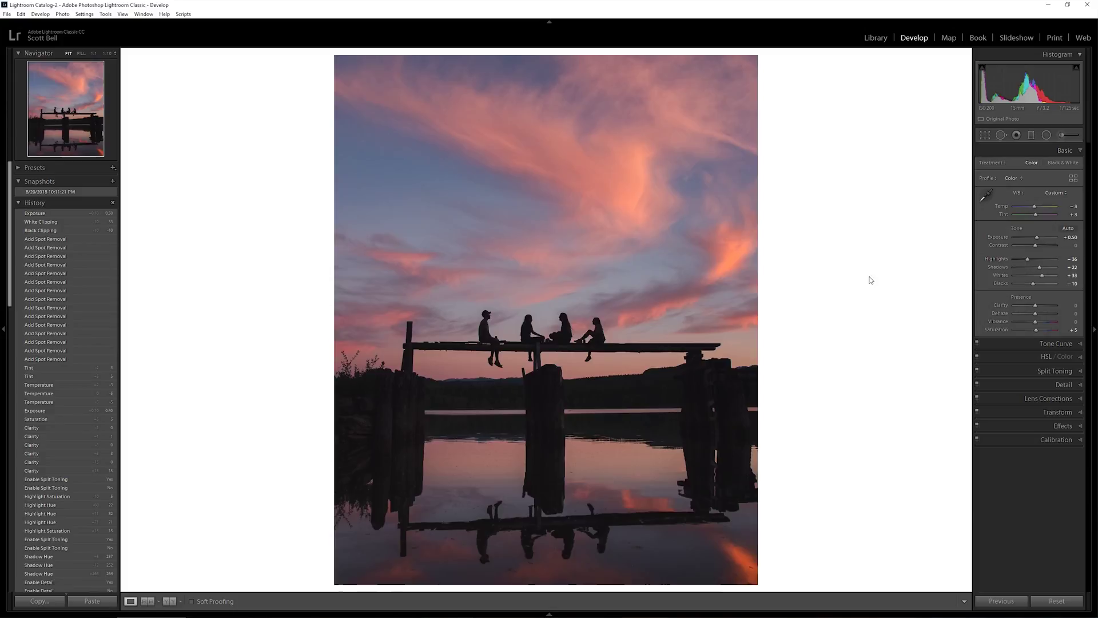
pyautogui.click(80, 191)
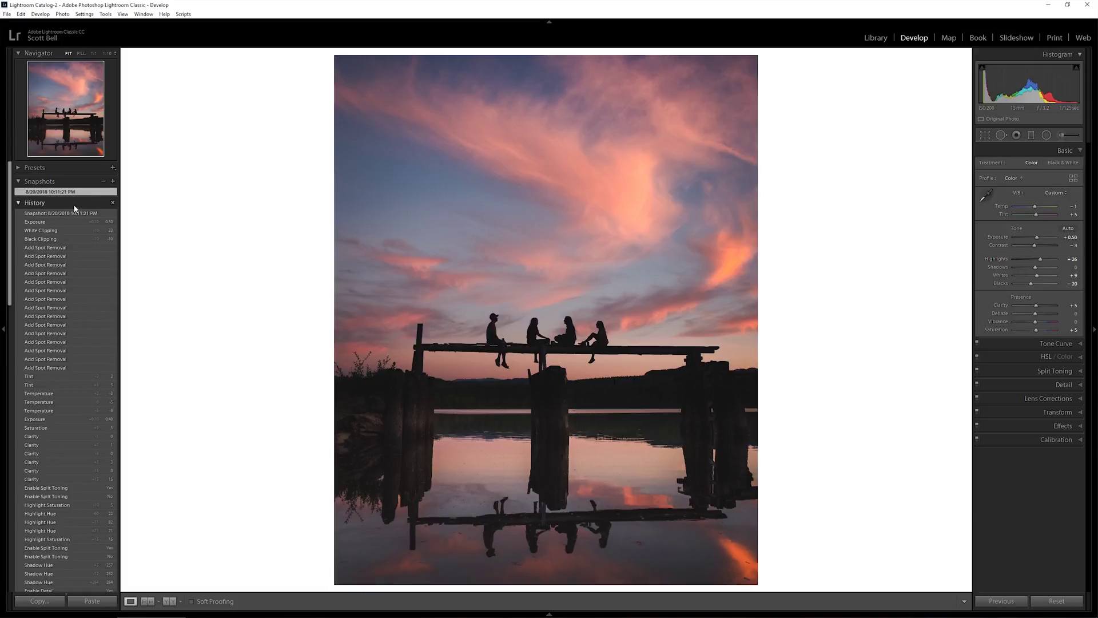
pyautogui.click(67, 223)
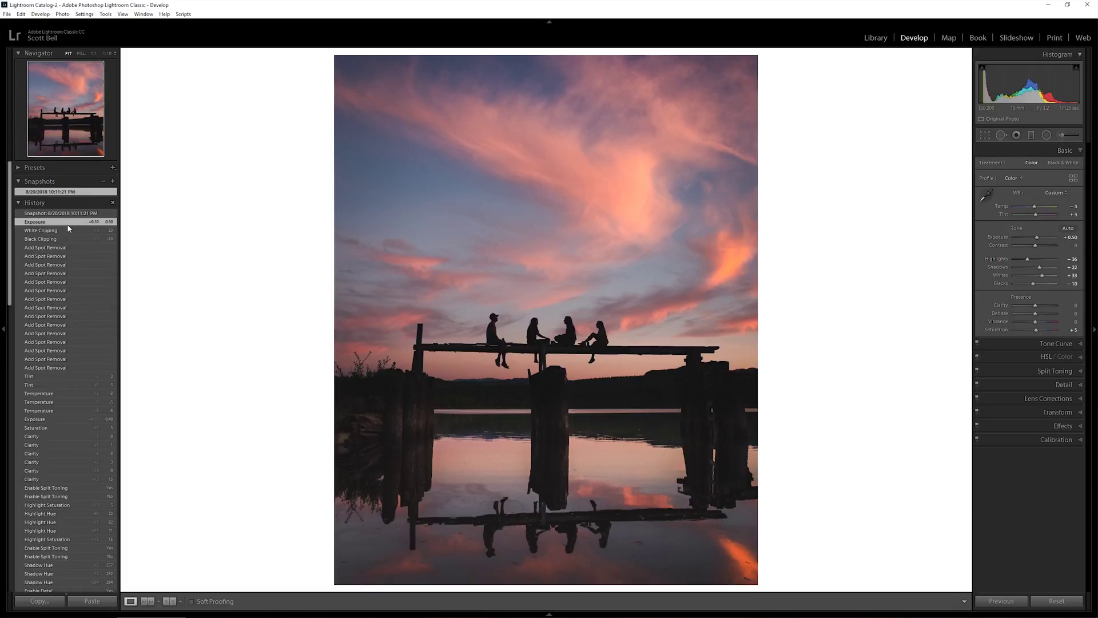